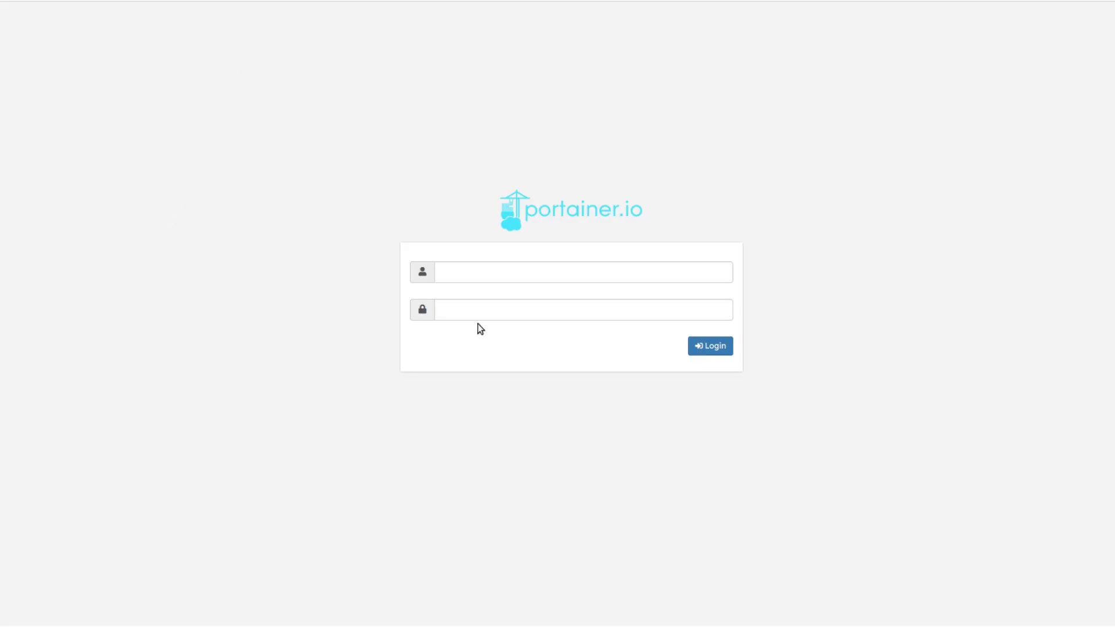
Sign in to Portainer as admin, dismiss the password warning, and open the agent endpoint's dashboard
left_click(544, 267)
type("admin")
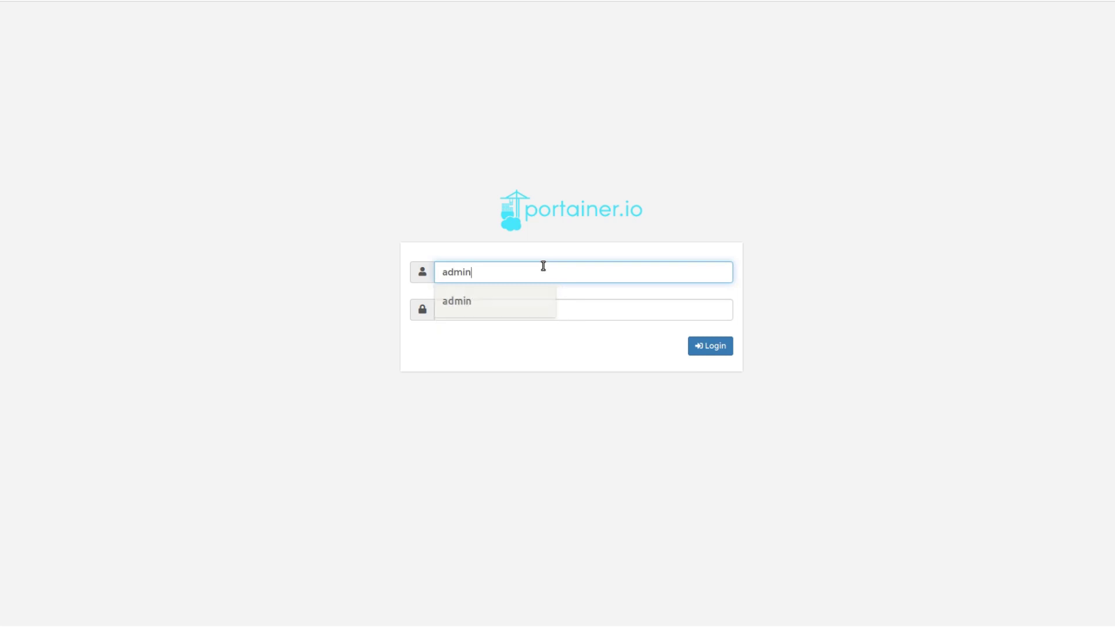
key("Tab")
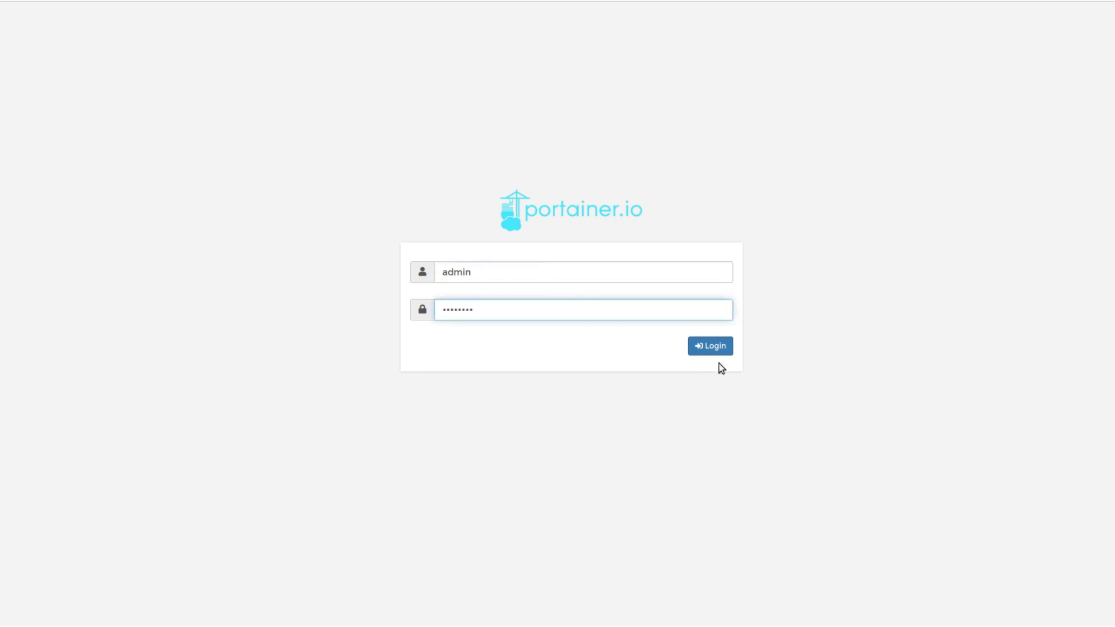
left_click(719, 347)
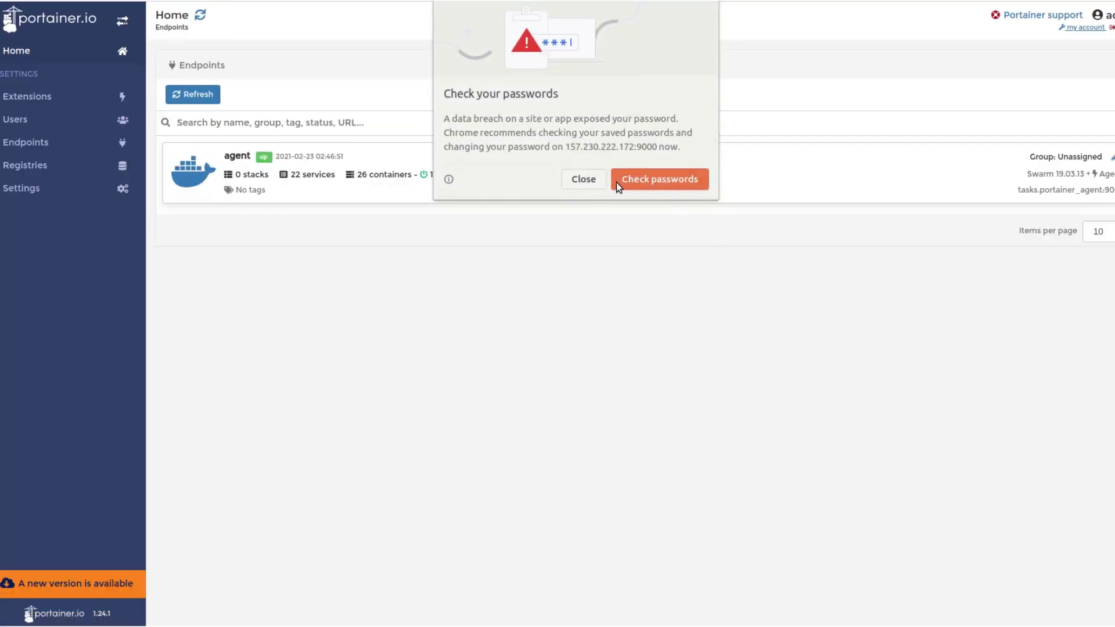
left_click(596, 179)
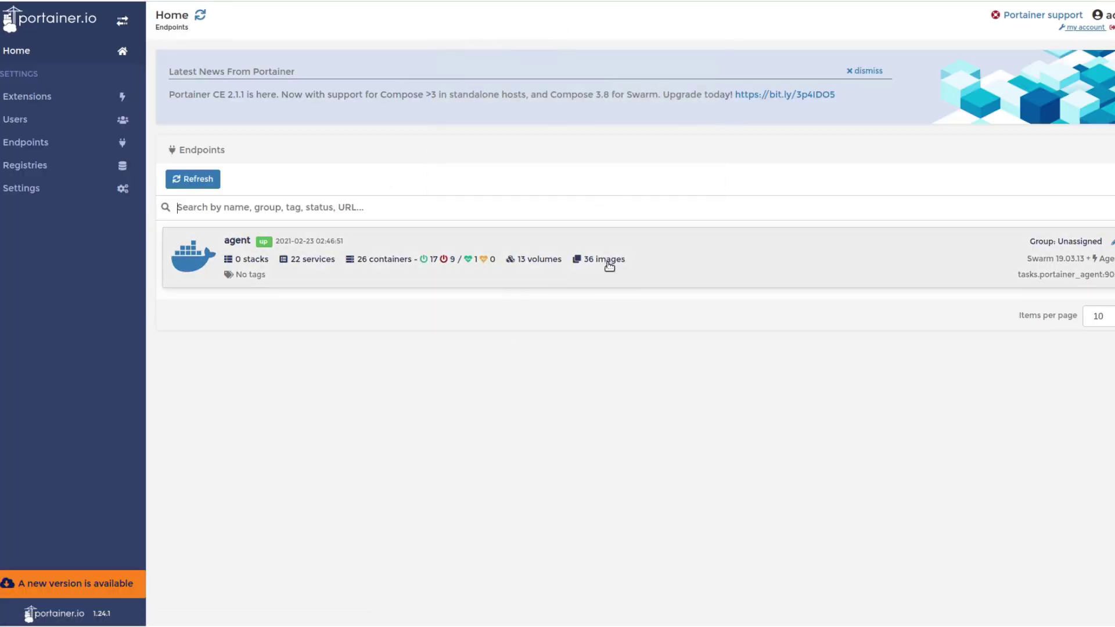
left_click(652, 233)
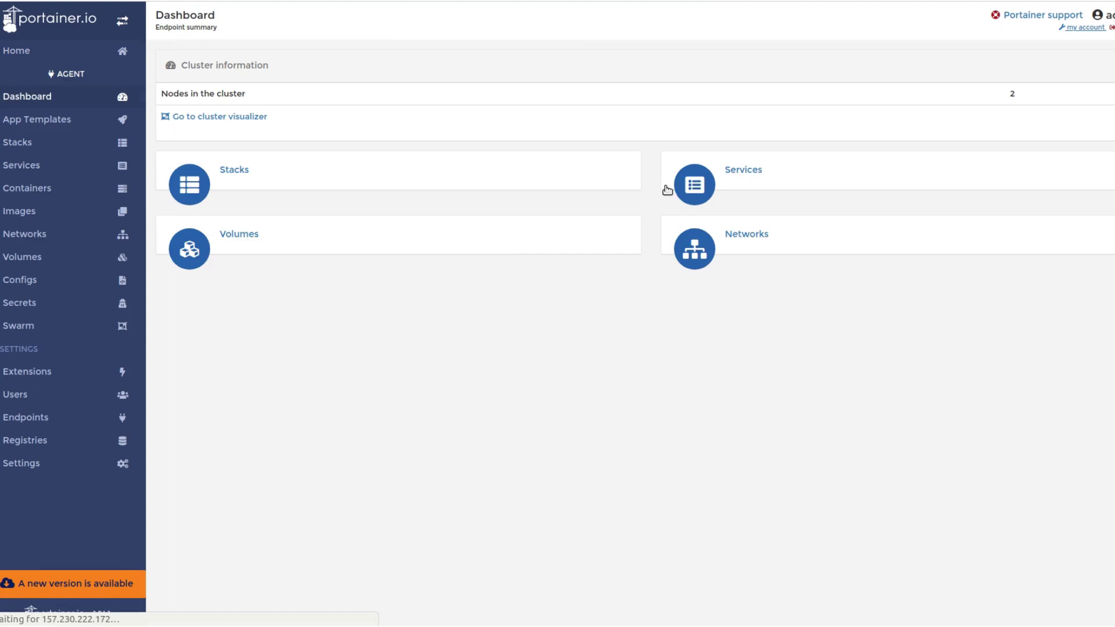
Review the manager and worker node cards in the cluster visualizer, then go to Services
left_click(250, 118)
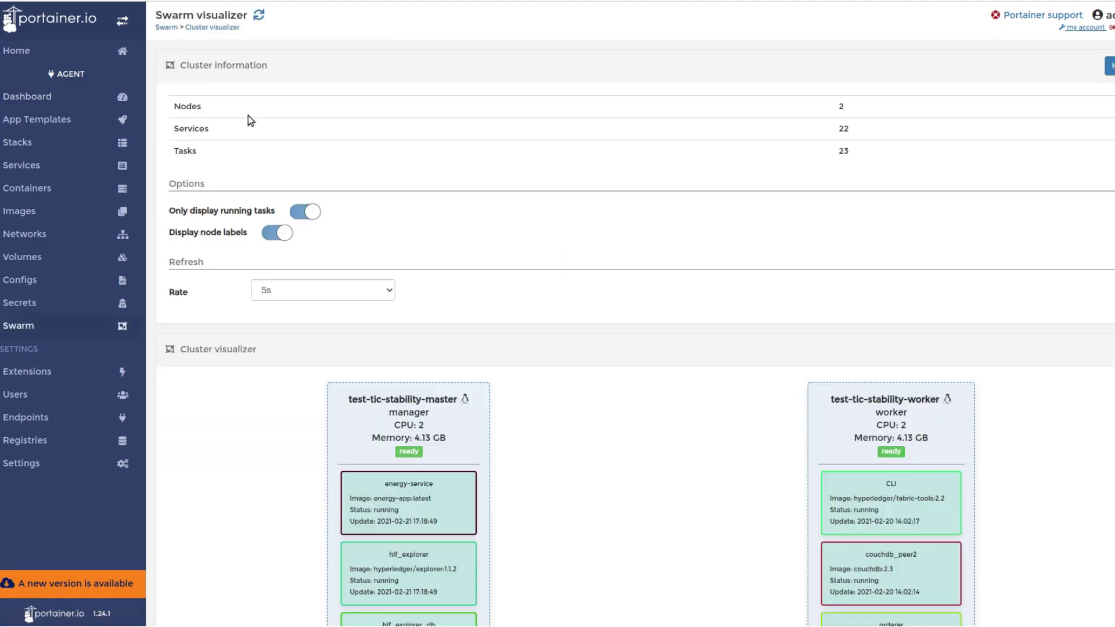
scroll(692, 239, "down", 5)
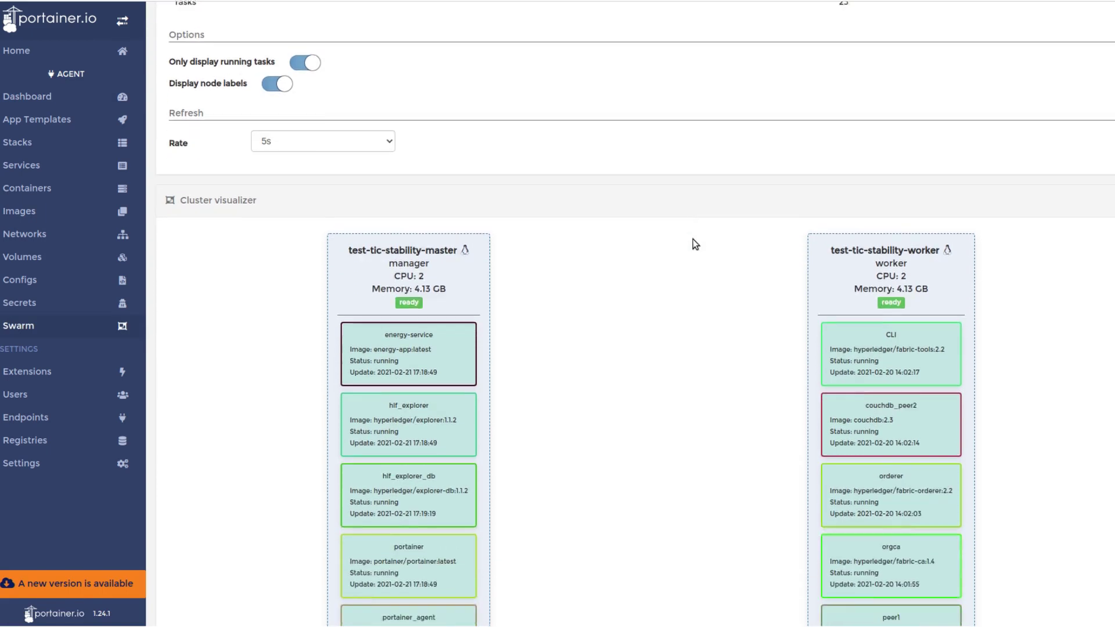
scroll(695, 244, "down", 1)
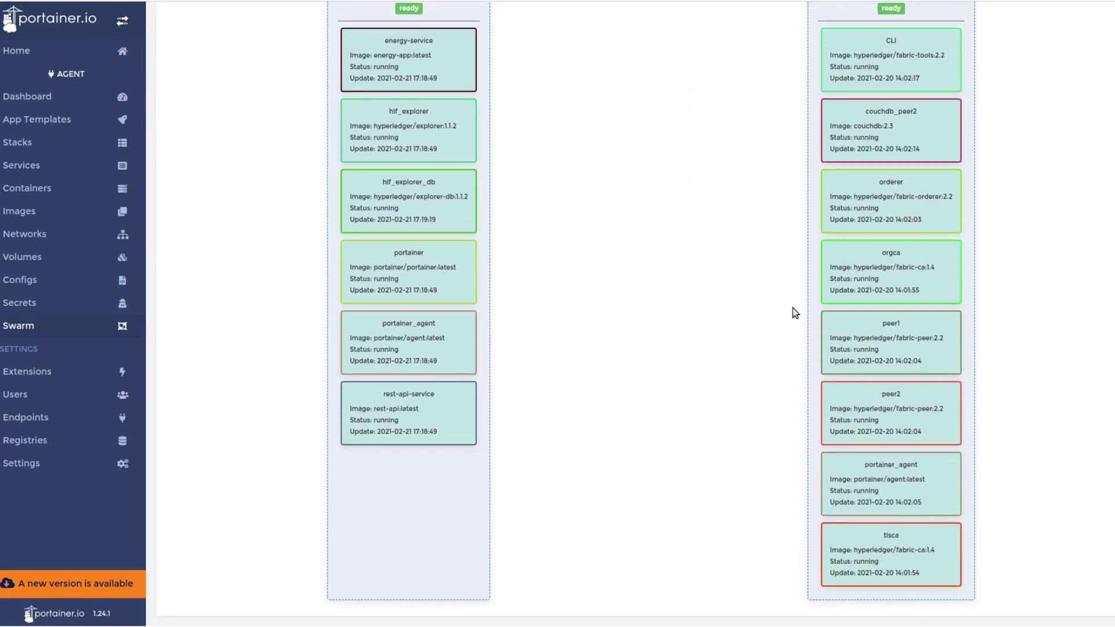
scroll(933, 445, "up", 5)
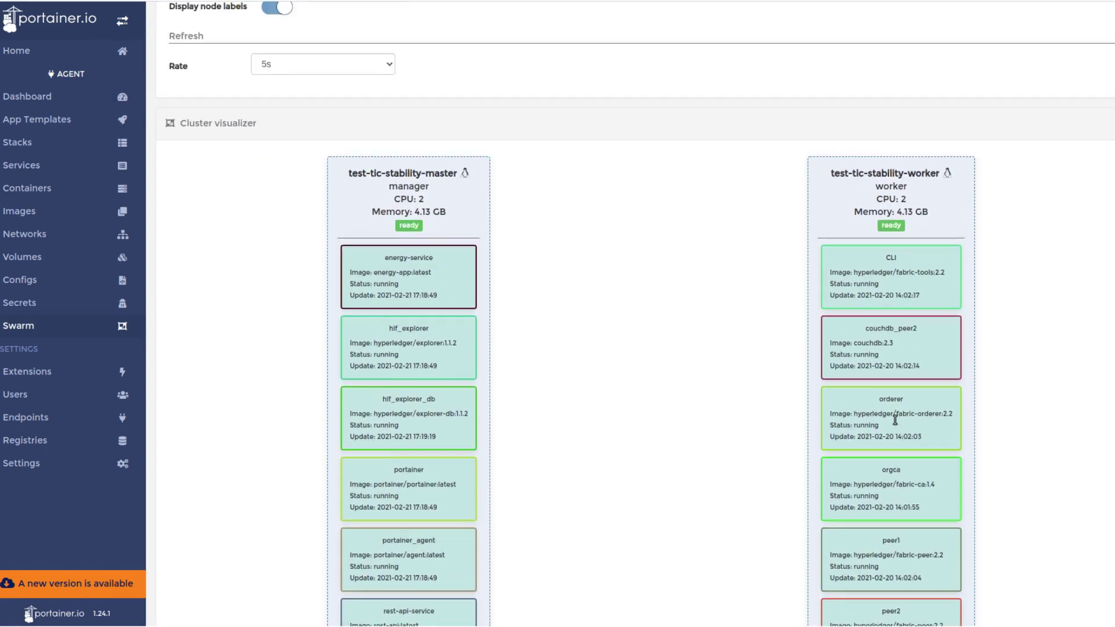
left_click(53, 170)
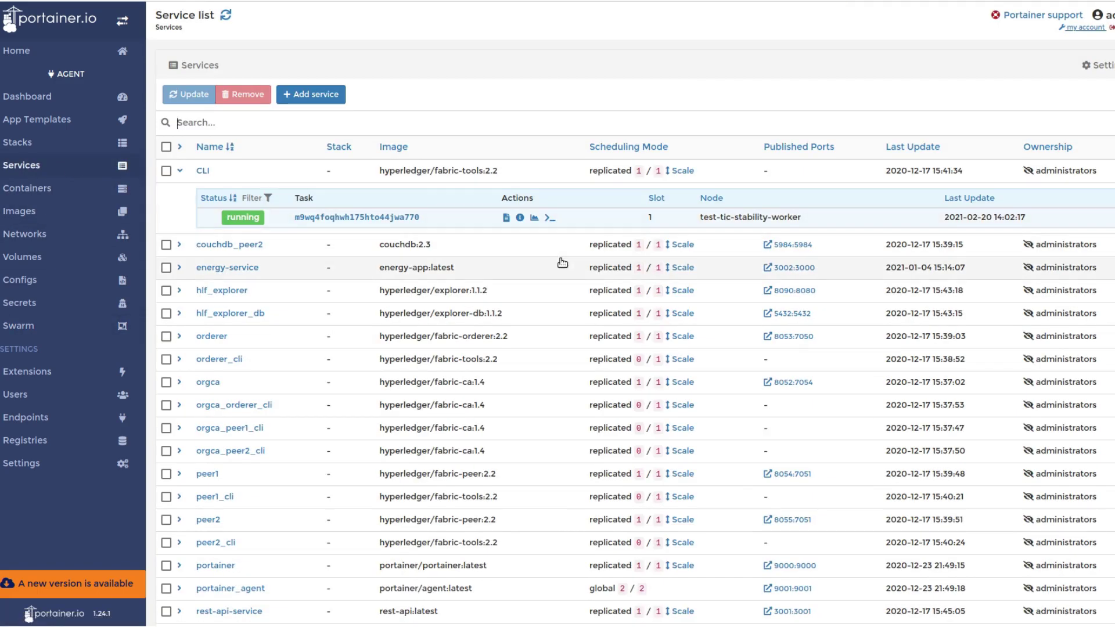
Inspect the dev-peer2-transaction-1.5 container's details, then return to the service list
scroll(562, 261, "down", 1)
scroll(561, 260, "up", 2)
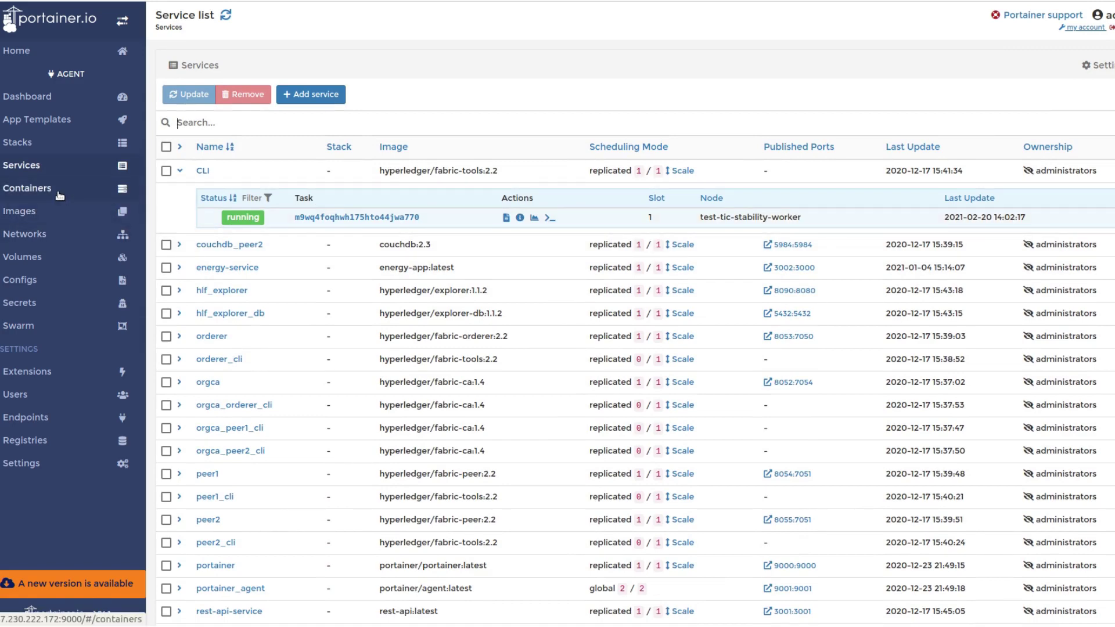
left_click(119, 188)
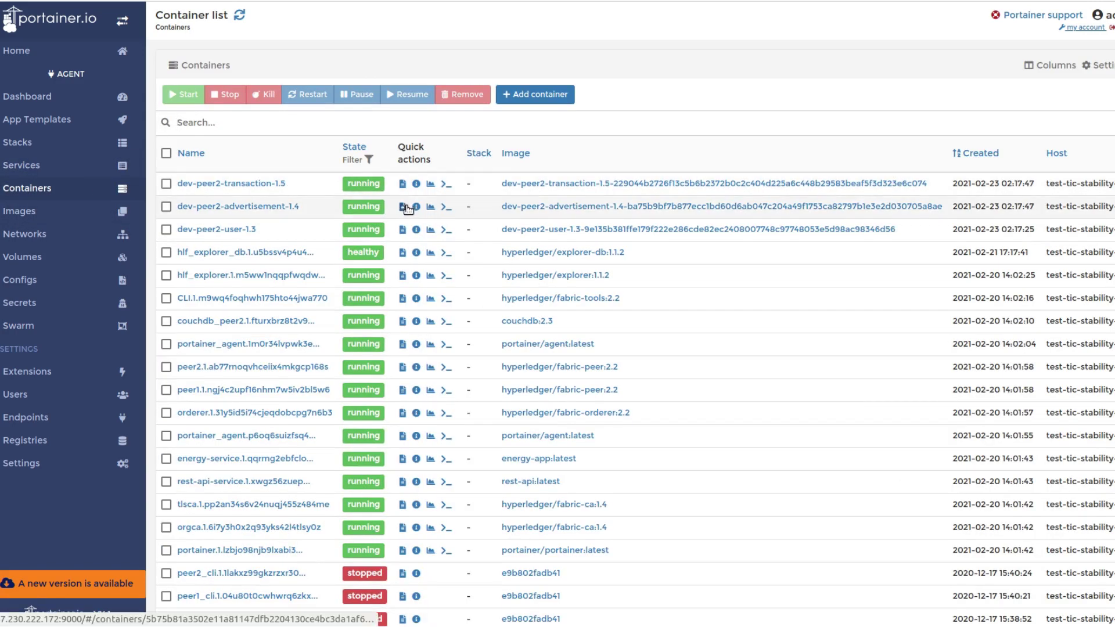
scroll(408, 208, "down", 1)
scroll(411, 207, "up", 2)
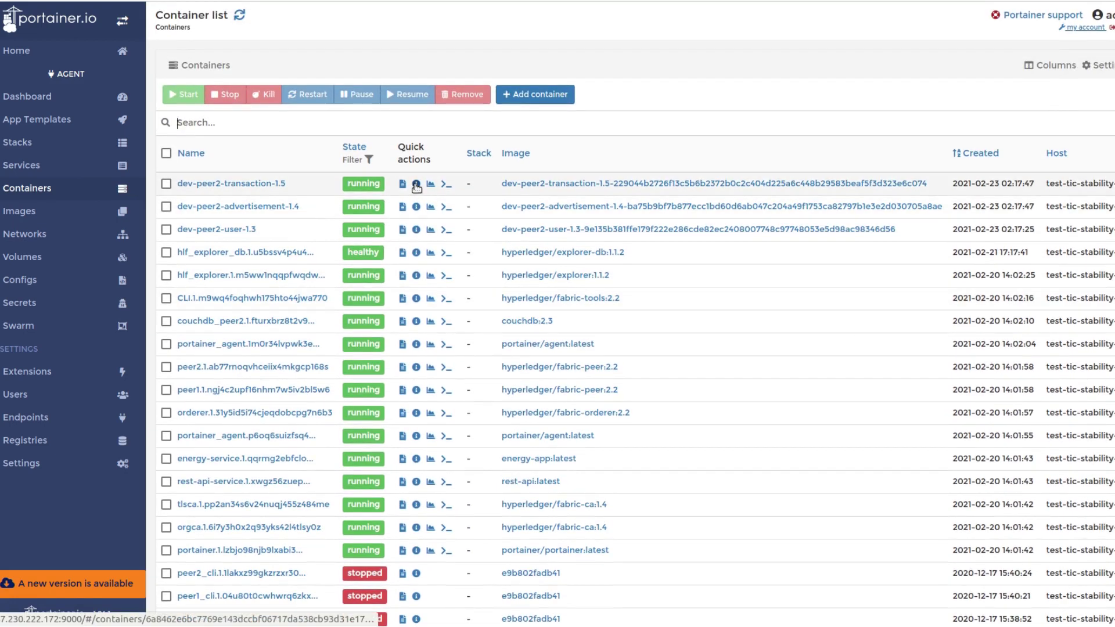
left_click(416, 184)
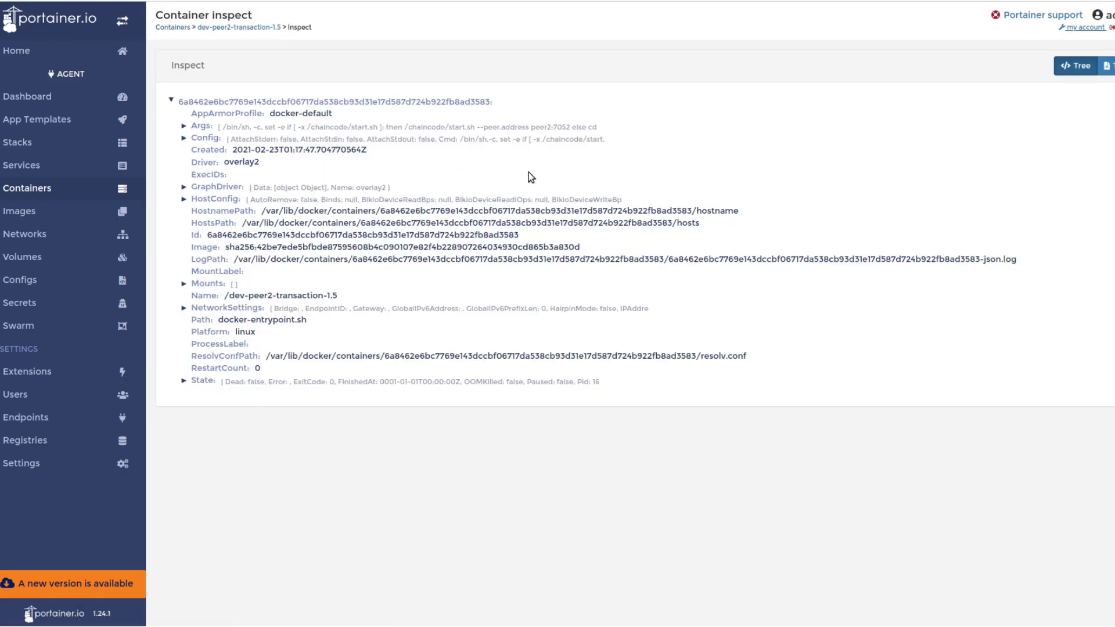
left_click(68, 171)
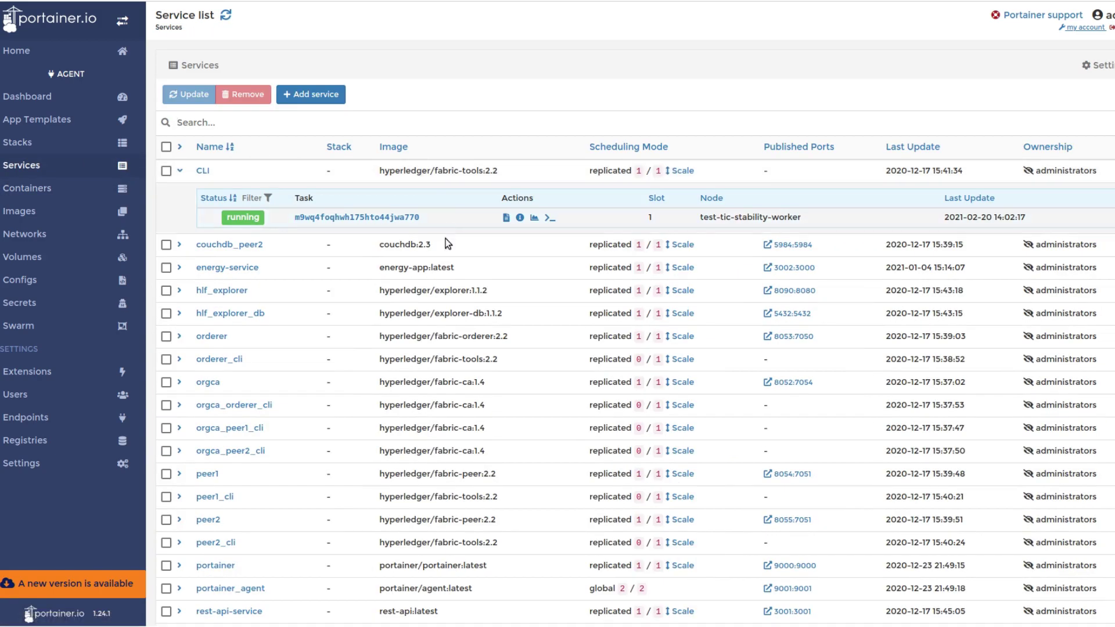
Connect a bash console to the CLI task's container and start 'cd chai' toward the chaincode folder
left_click(547, 218)
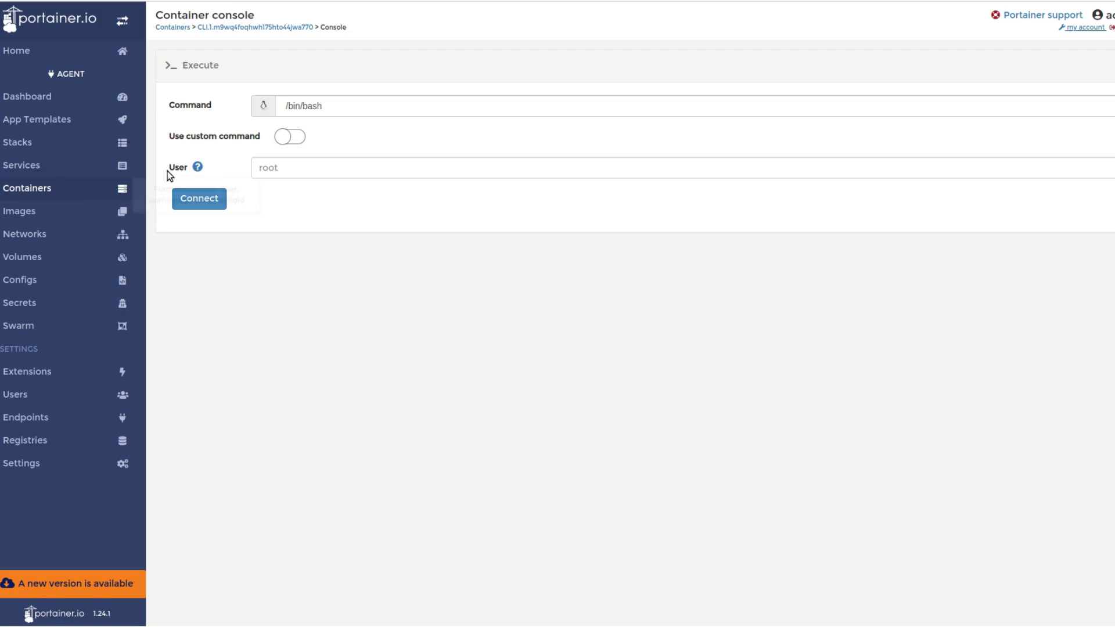
left_click(198, 201)
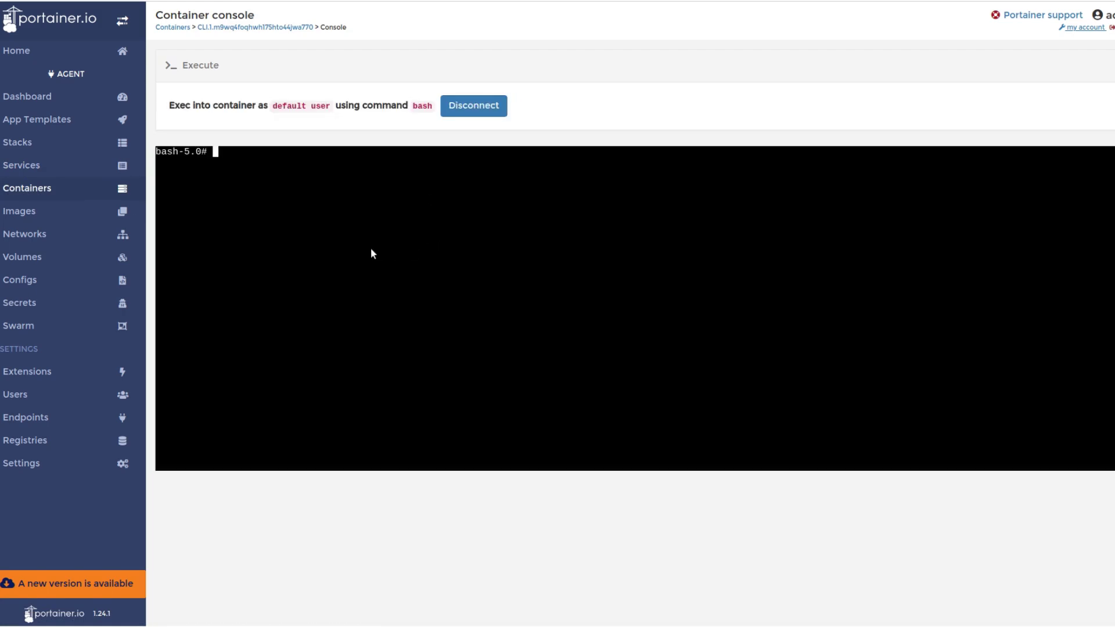
type("cd chai")
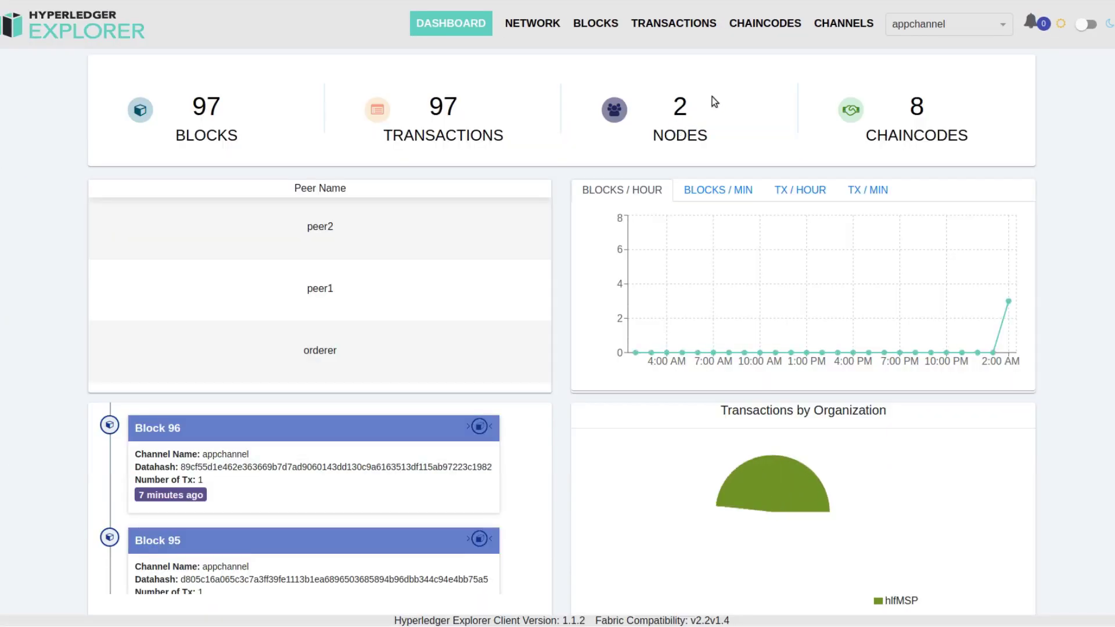
left_click(738, 197)
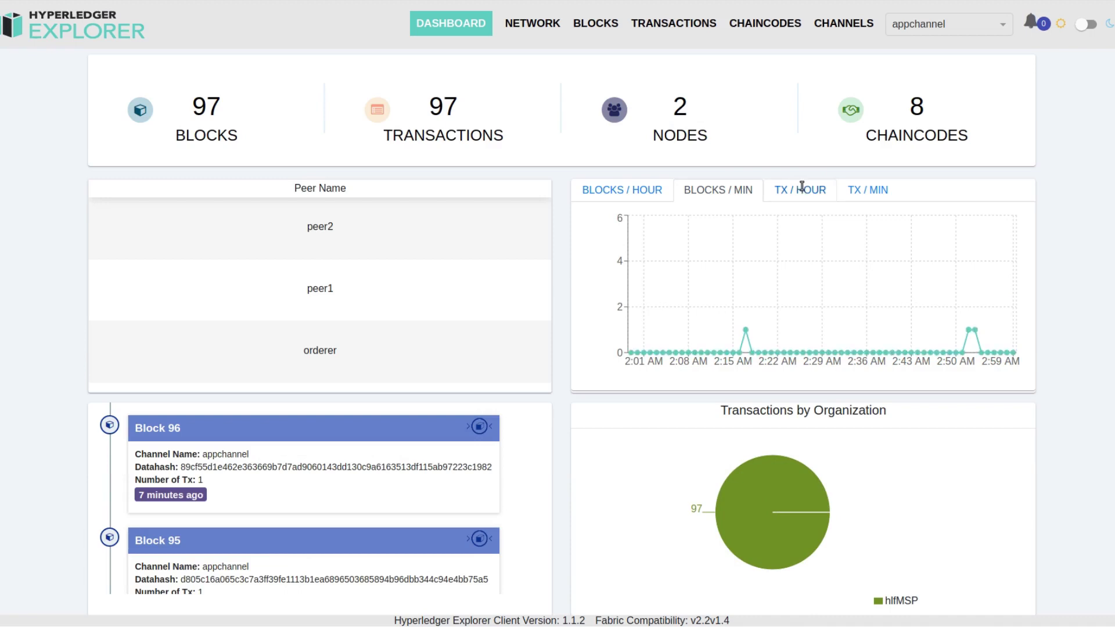
left_click(803, 187)
left_click(873, 192)
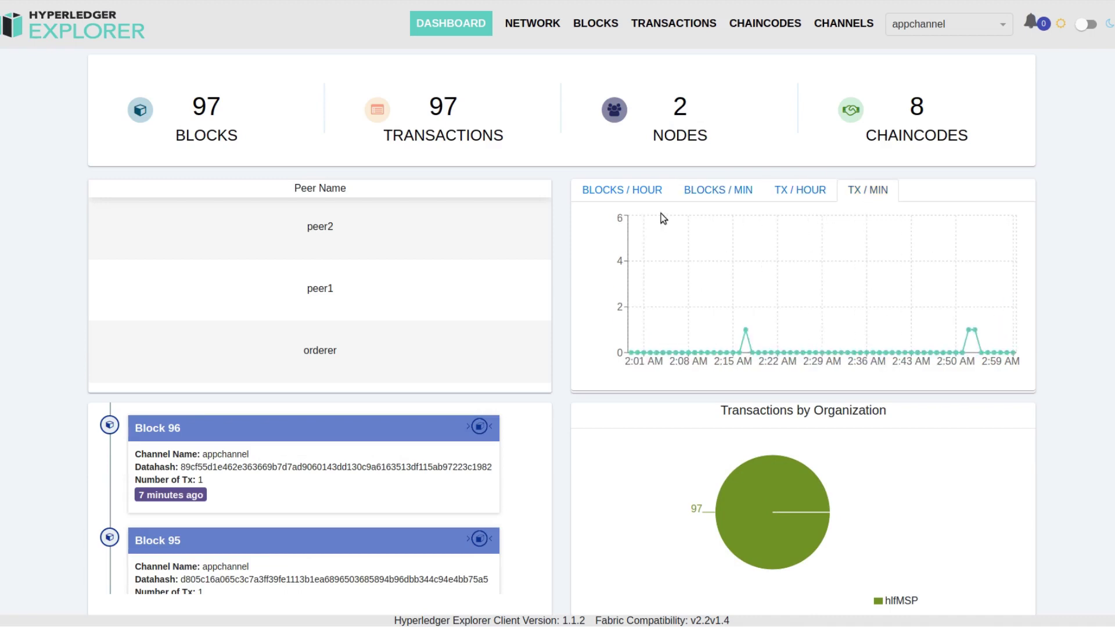
left_click(633, 191)
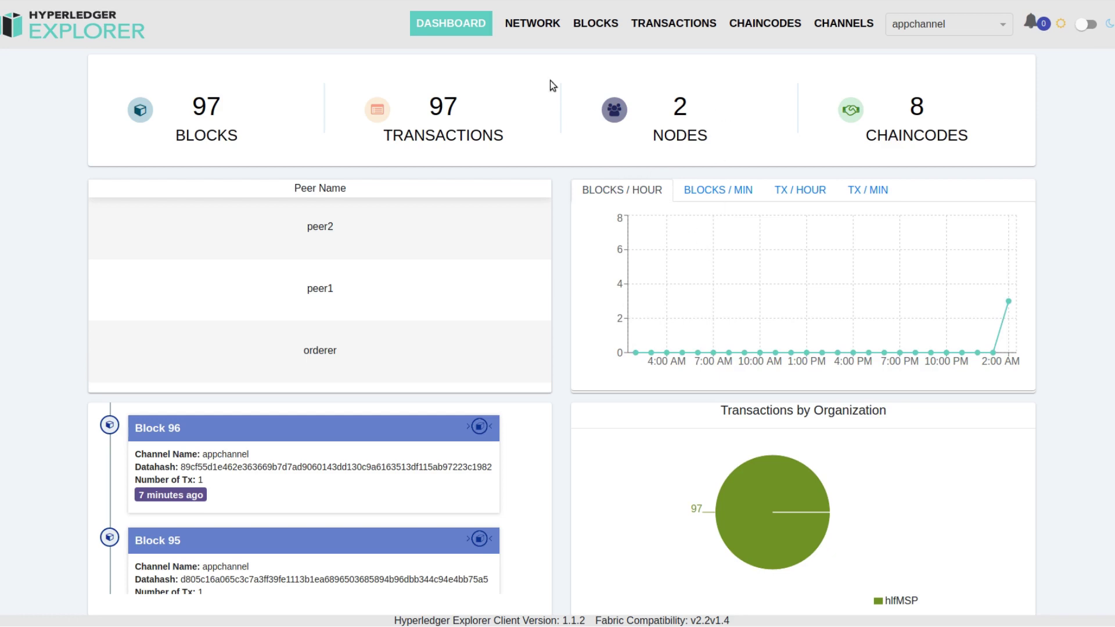
Browse Explorer's network, blocks, transactions and chaincodes pages, paging through both chaincode pages
left_click(526, 26)
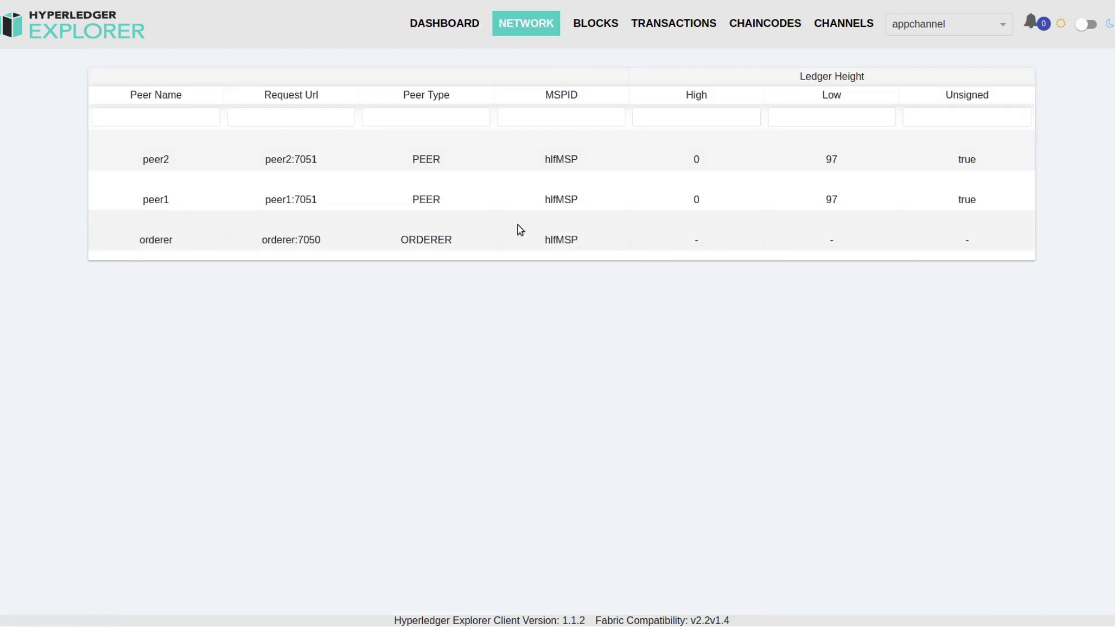
left_click(595, 26)
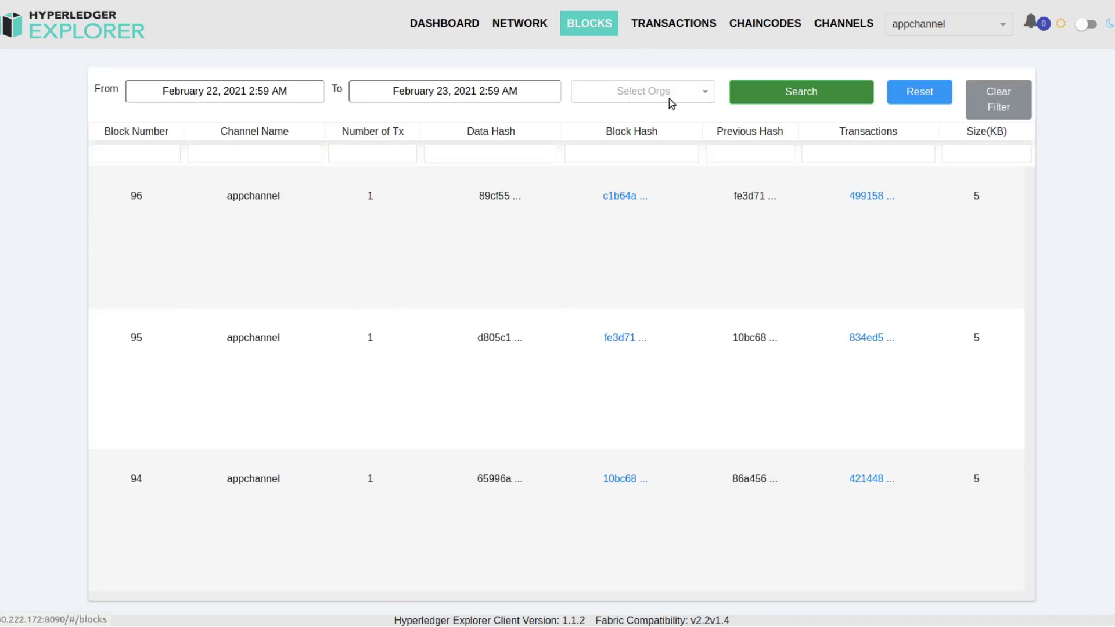
left_click(683, 29)
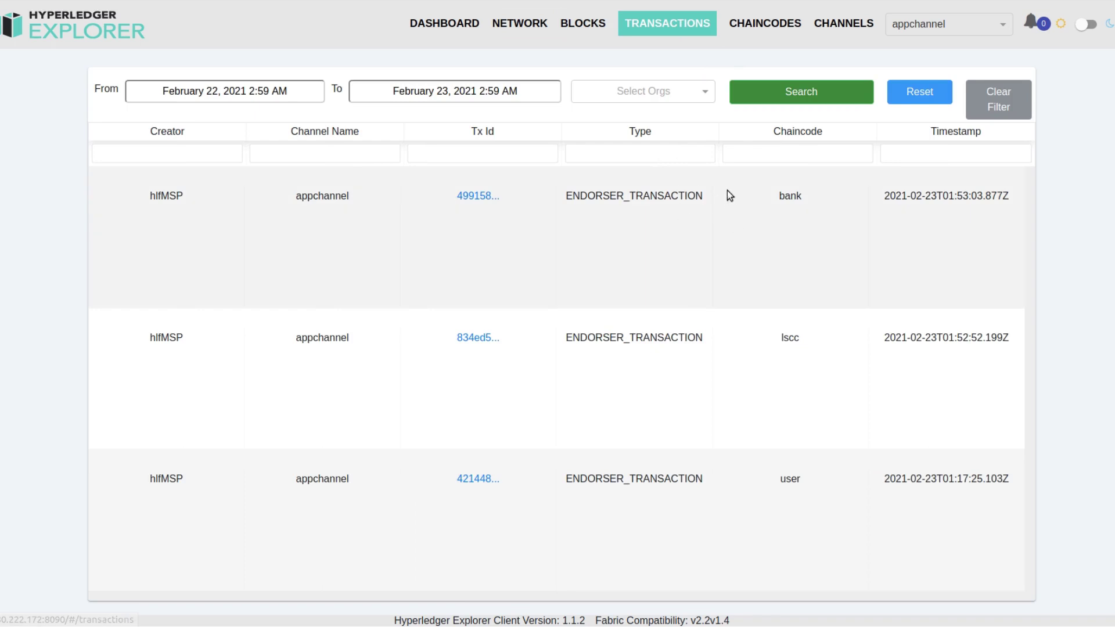
left_click(751, 32)
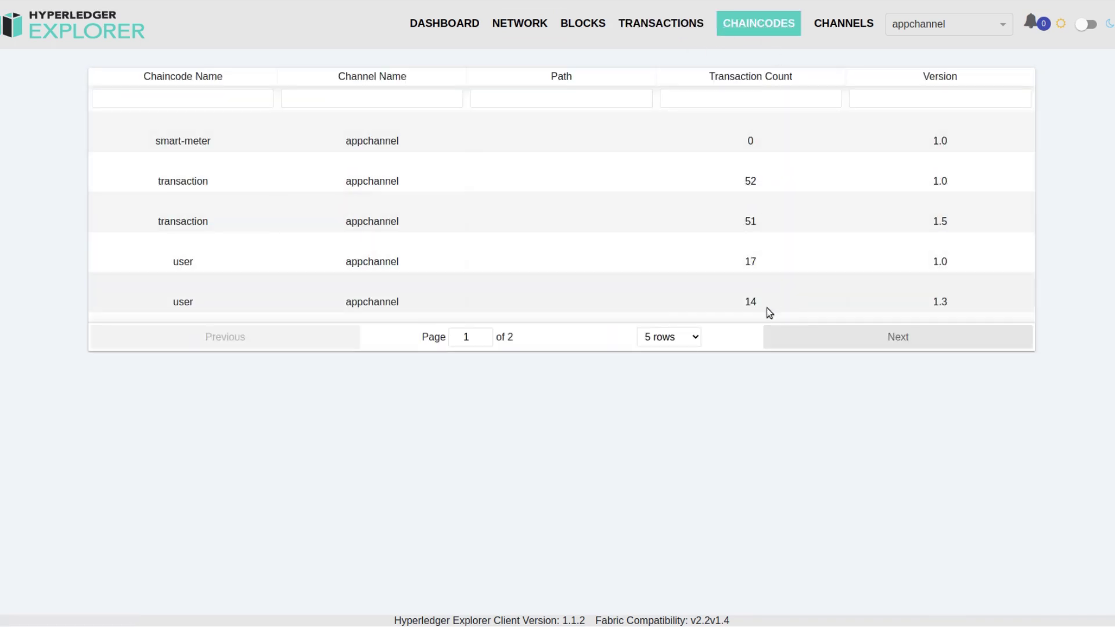
left_click(818, 337)
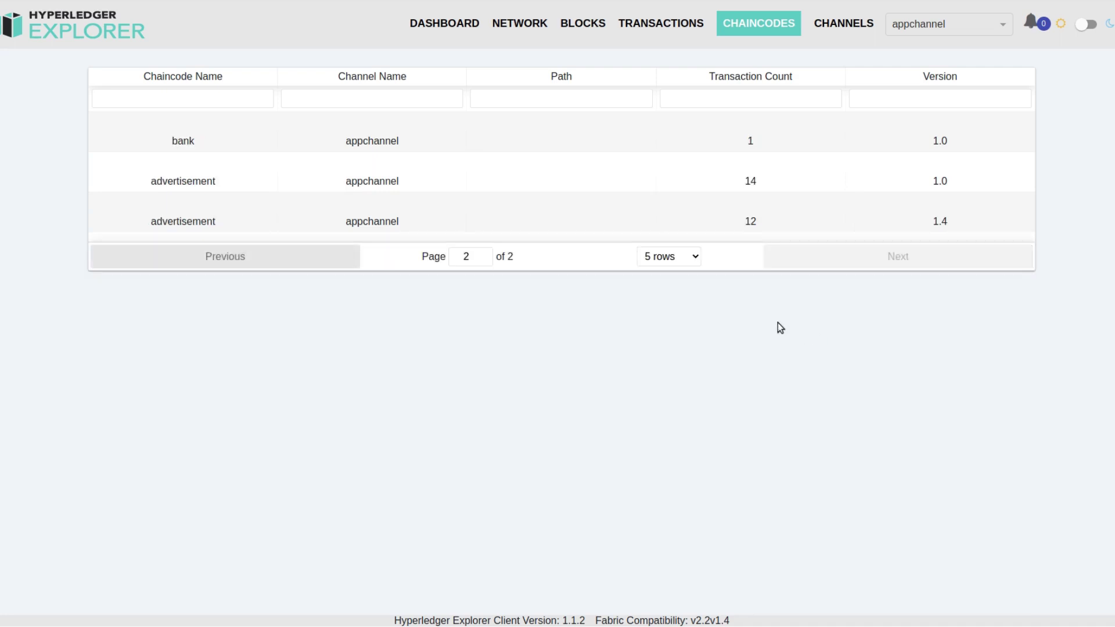
left_click(321, 256)
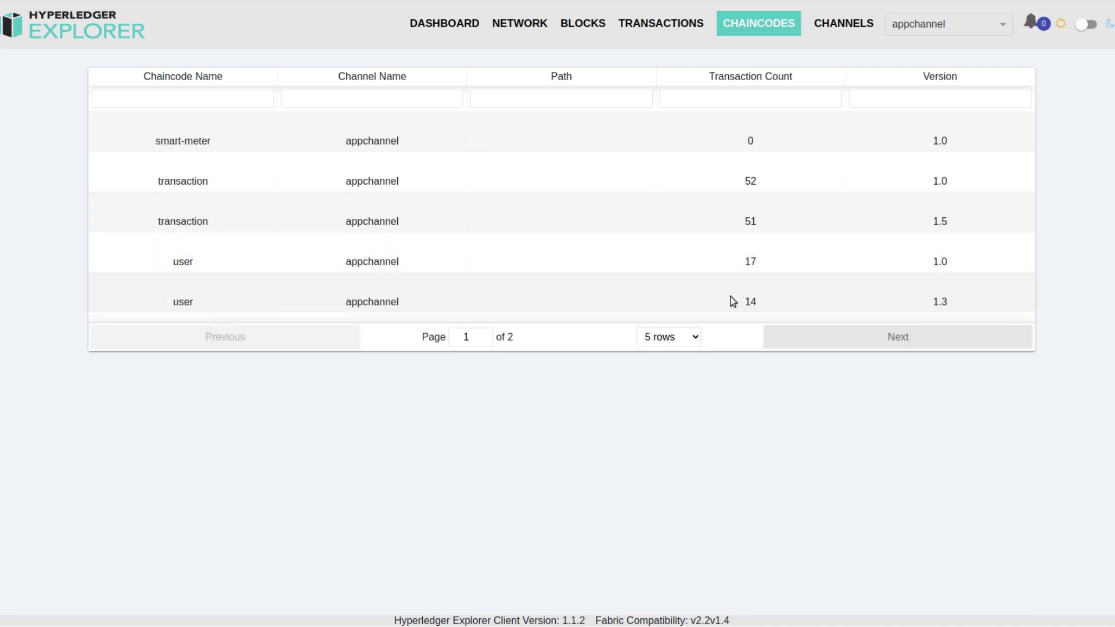
left_click(841, 25)
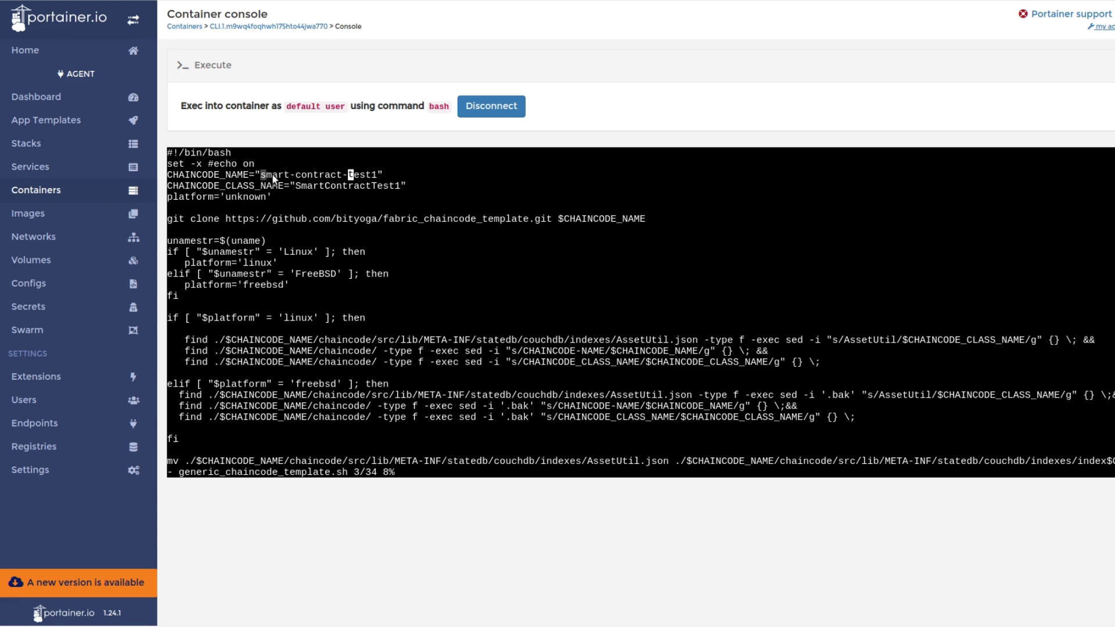
left_click_drag(274, 179, 375, 173)
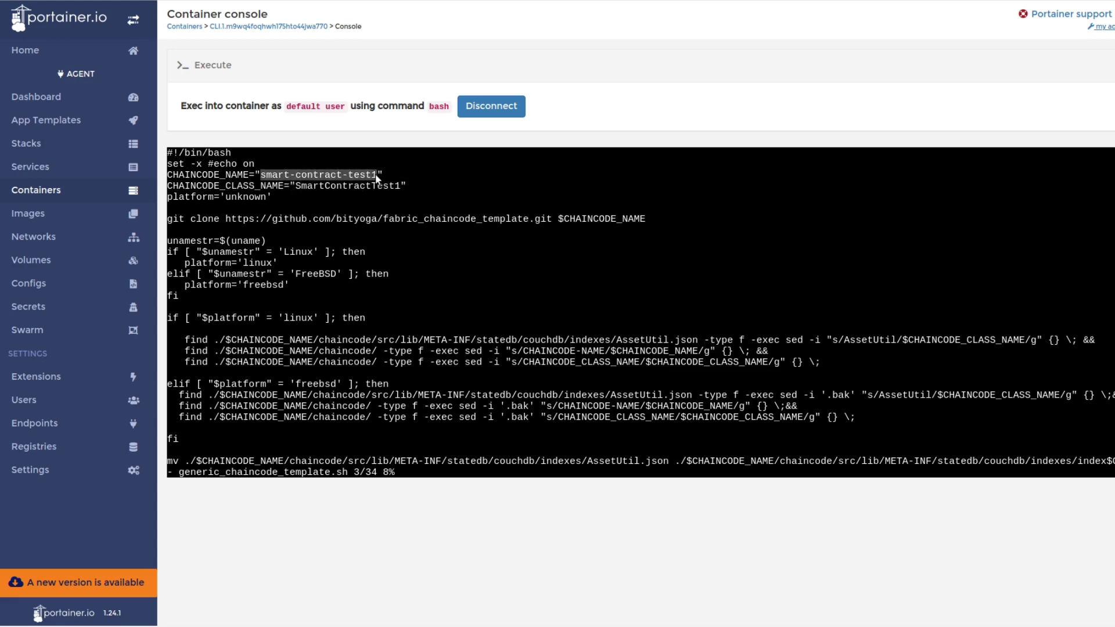
left_click(340, 190)
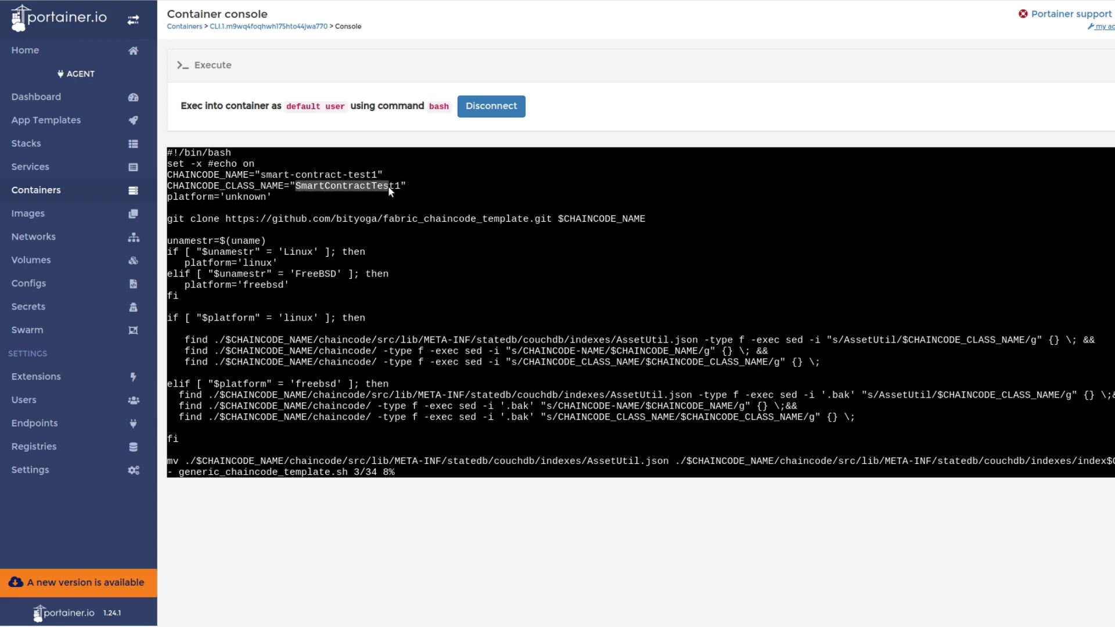
left_click(411, 200)
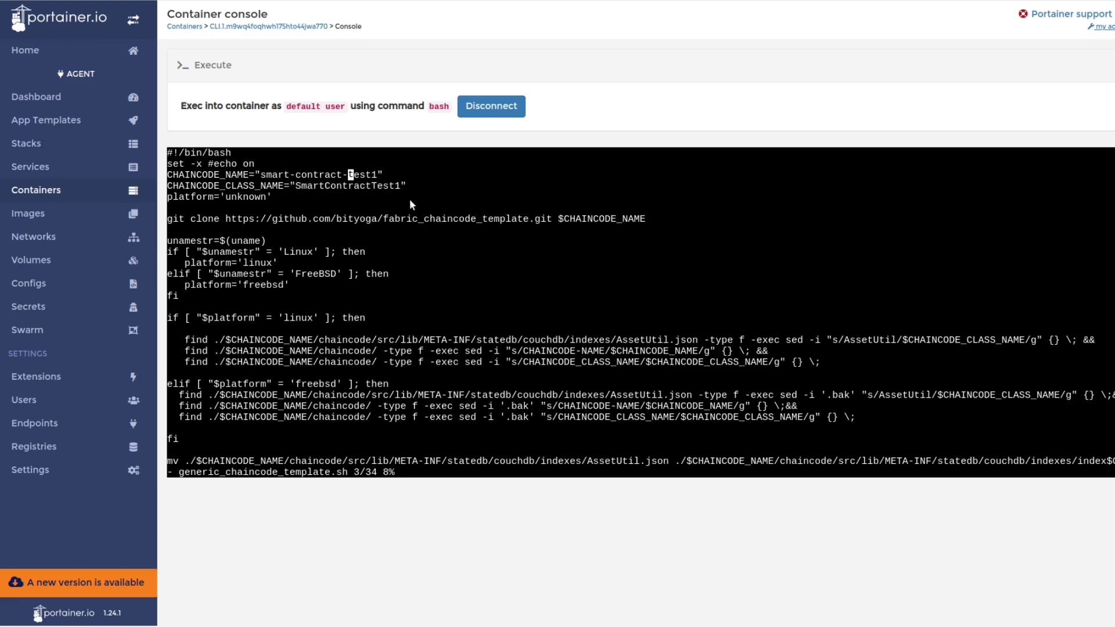
Quit vi without saving and run generic_chaincode_template.sh to generate smart-contract-test1
type(":q!")
key("Return")
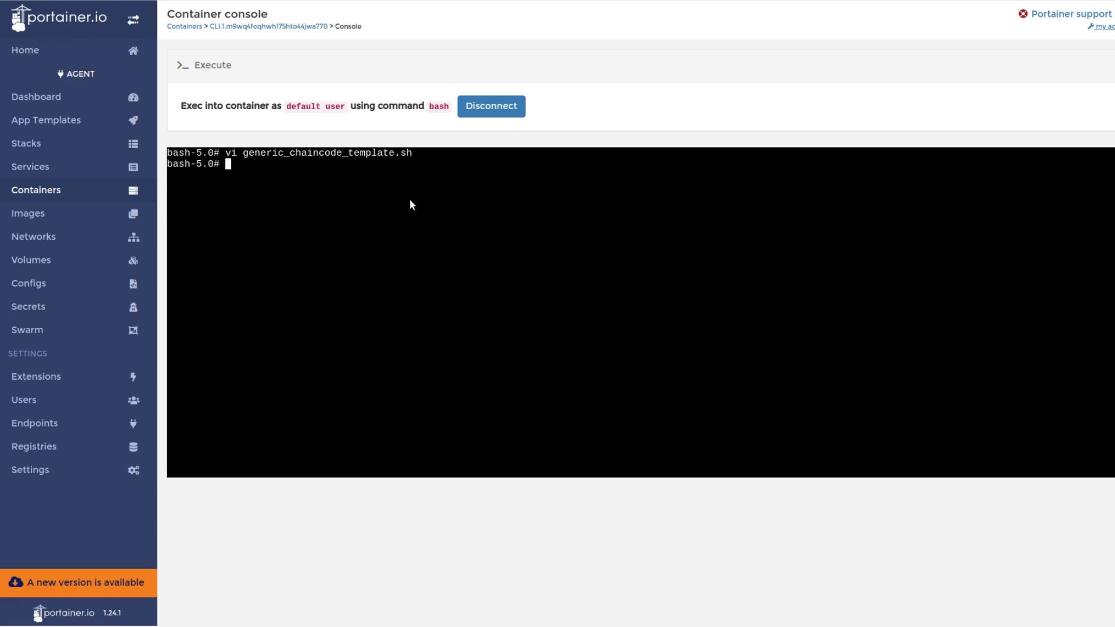
type("bash")
type(" gen")
key("Tab")
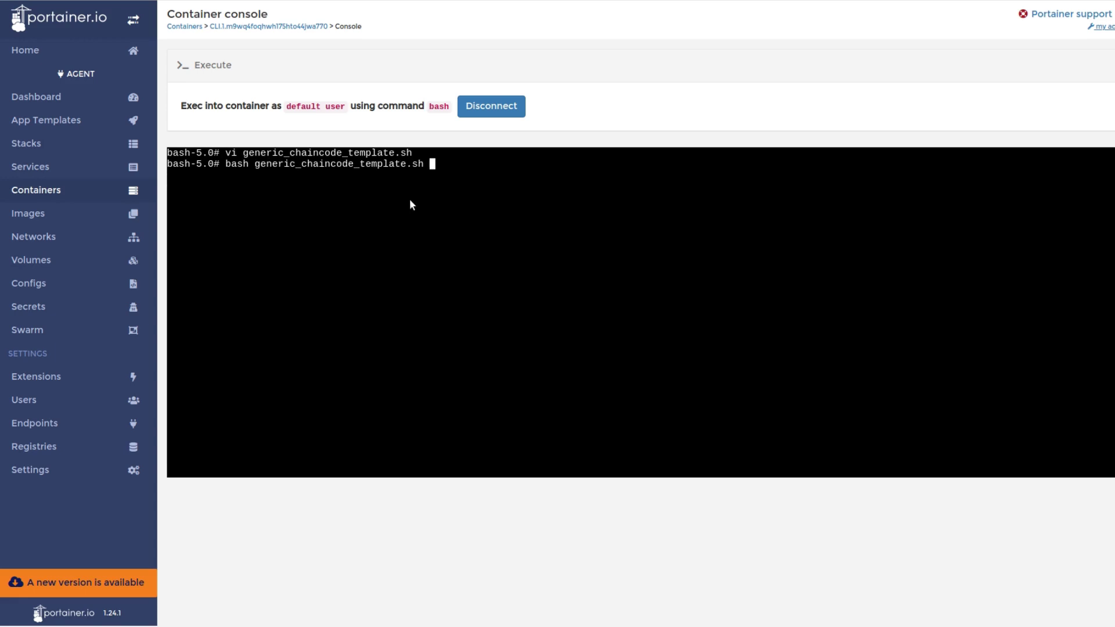
key("Return")
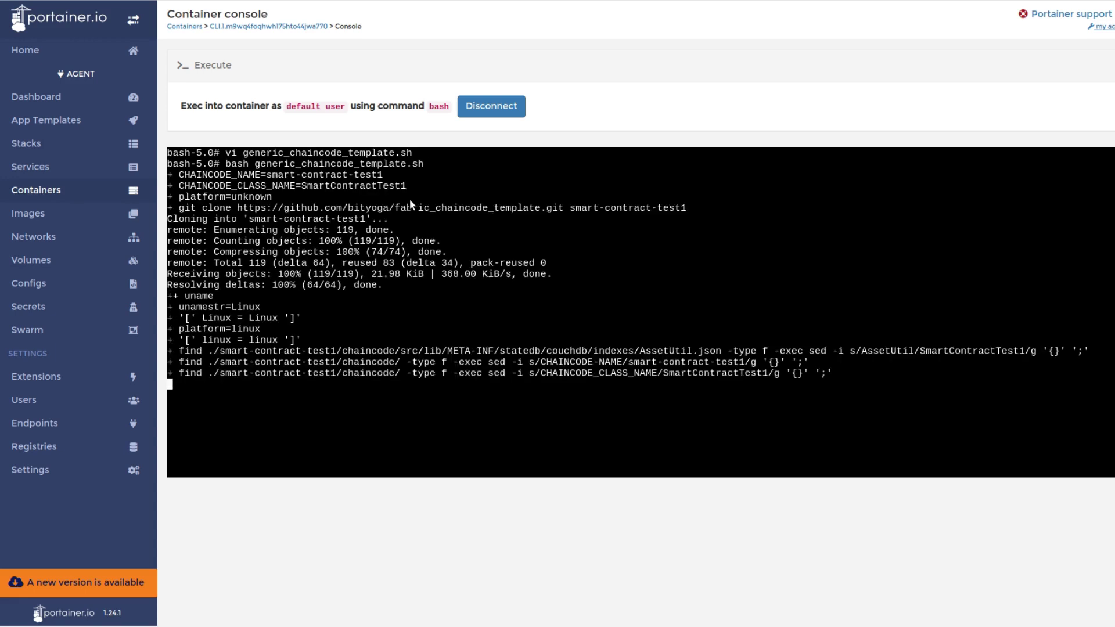
Move into smart-contract-test1/chaincode/shell_scripts and list its get, install, instantiate, put and upgrade scripts
type("l")
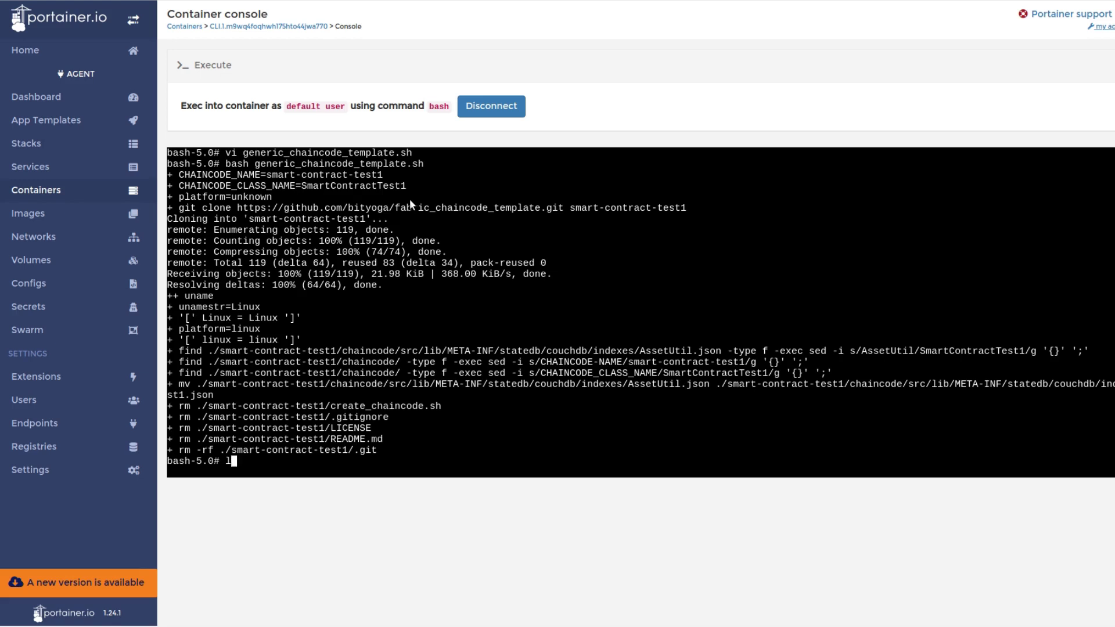
type("s")
key("Return")
type("cd ")
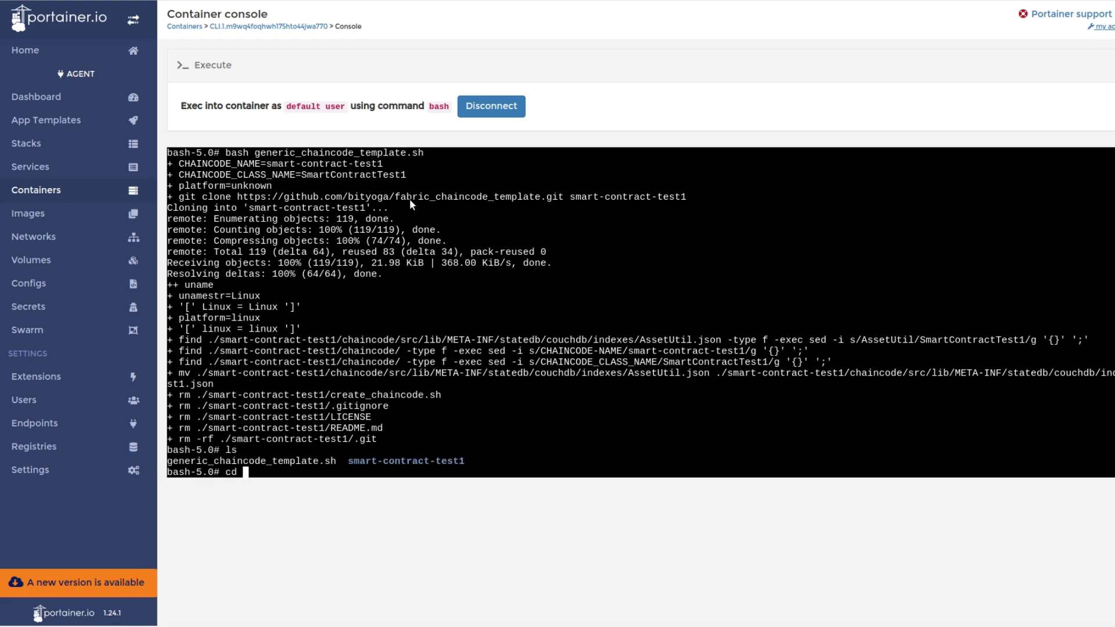
type("sm")
key("Tab")
key("Return")
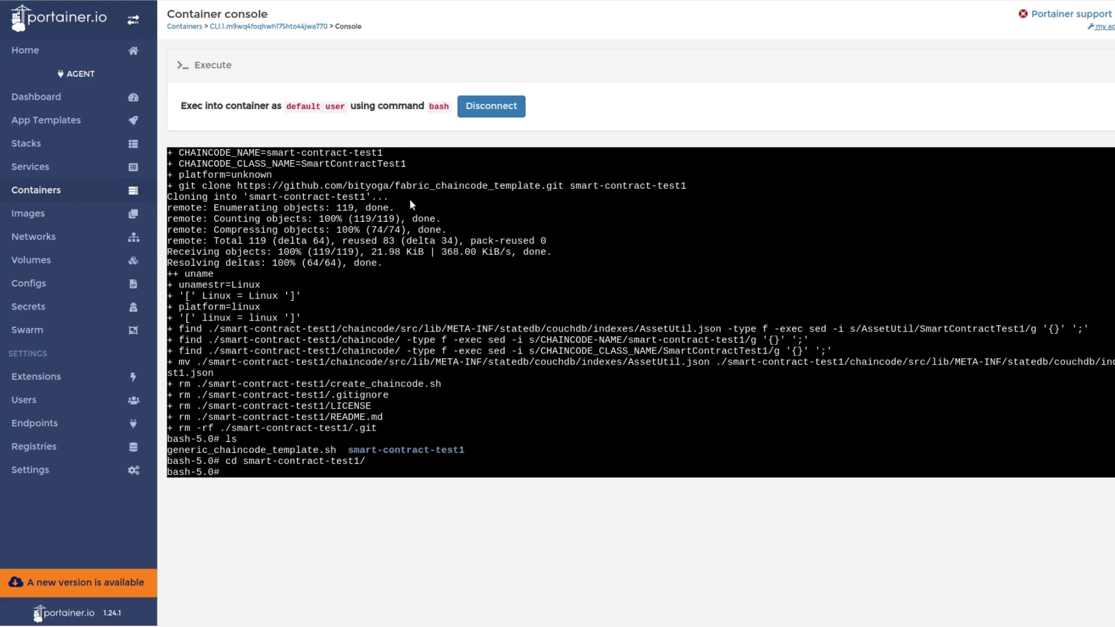
type("cd chai")
key("Tab")
type("shell_scripts")
key("Return")
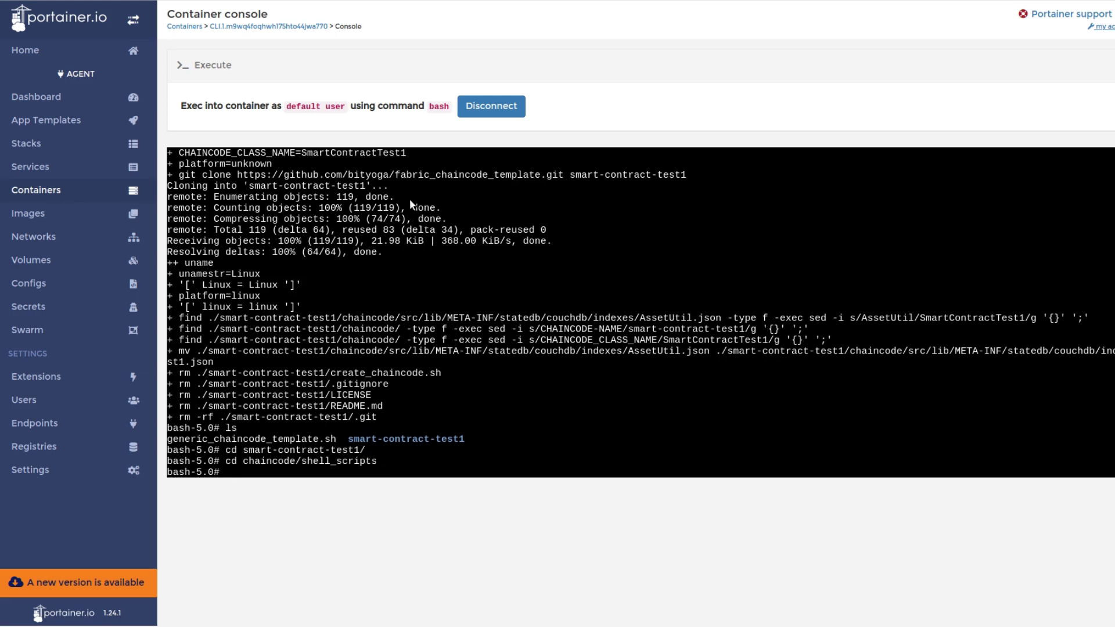
type("ls")
key("Return")
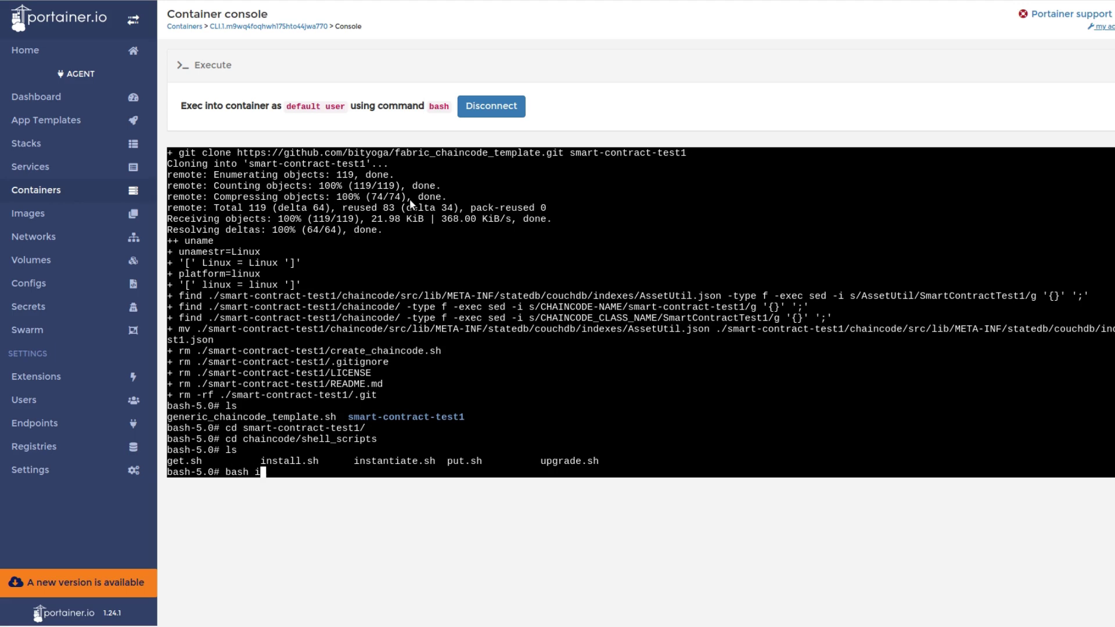
Run install.sh to install smart-contract-test1 1.0 on peer2, then instantiate.sh on appchannel
key("Tab")
key("Return")
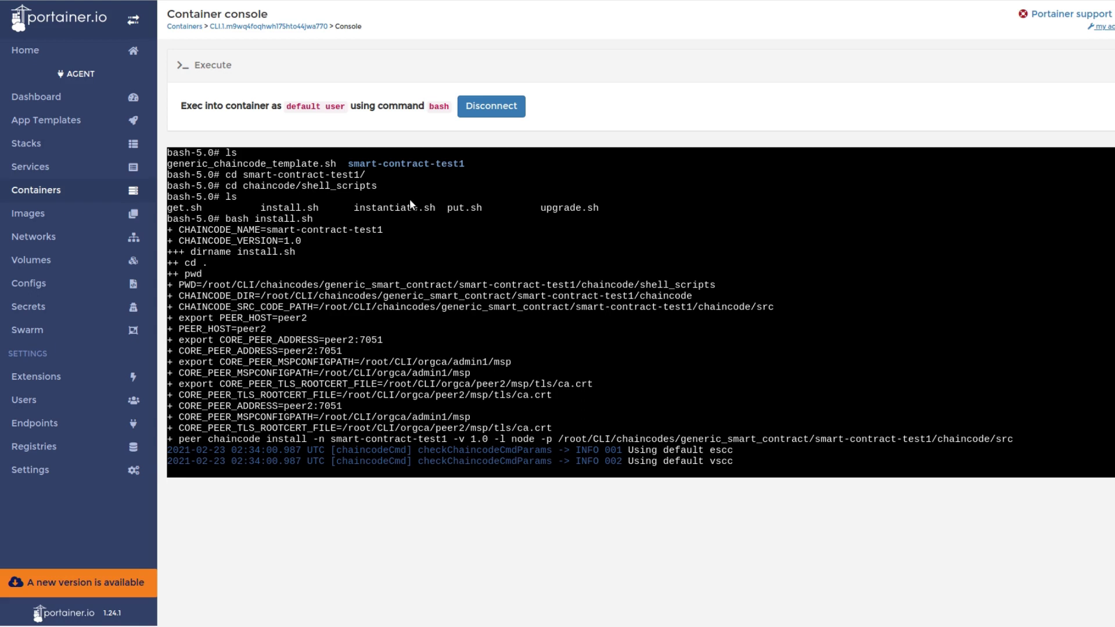
type("bash")
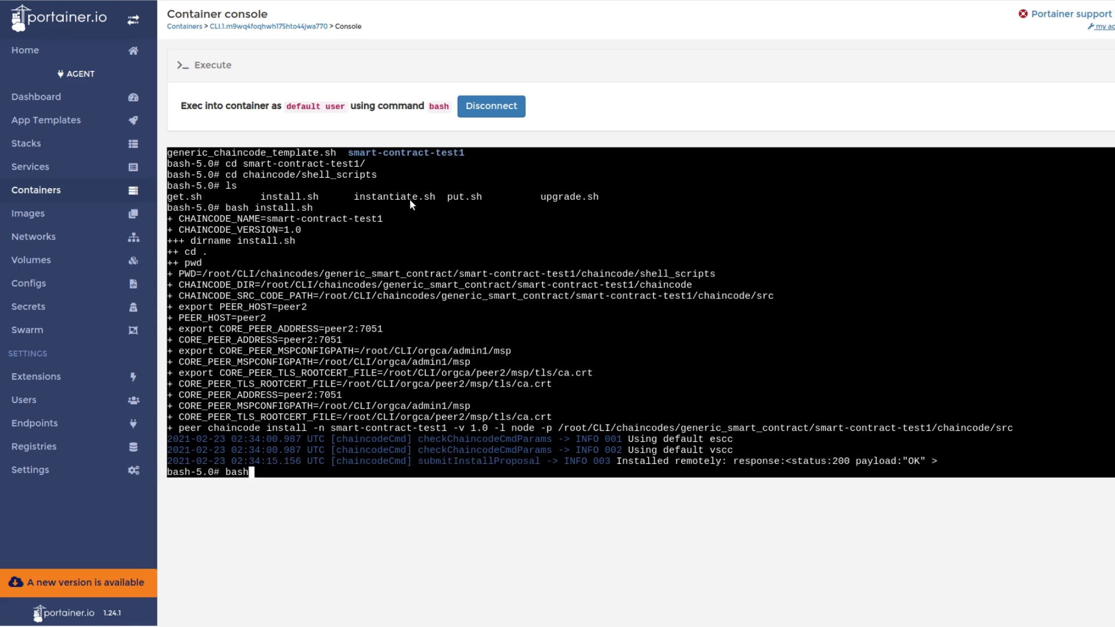
type(" instantiate.sh")
key("Return")
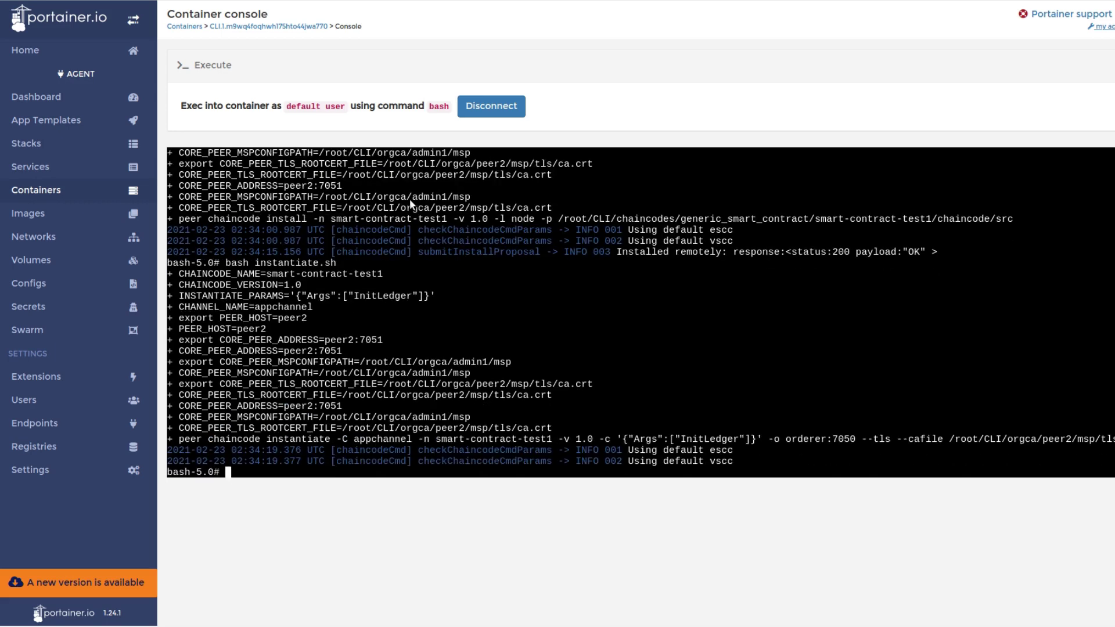
Query the chaincode's assets with get.sh, then add srk with 1000 InitialCredit via put.sh
key("Return")
type("bash get.sh")
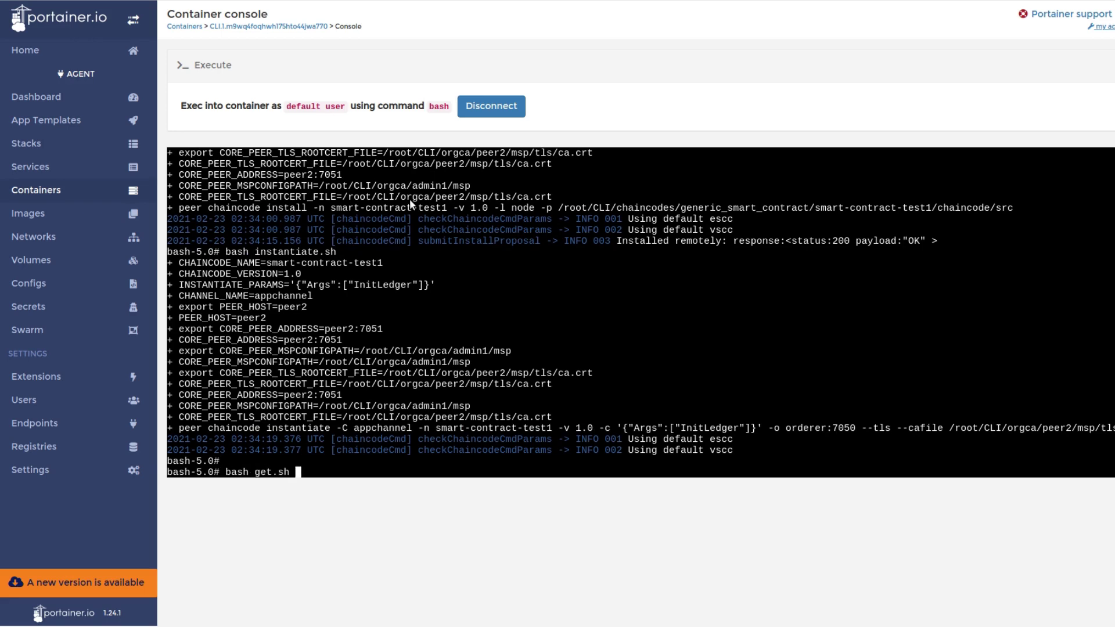
key("Return")
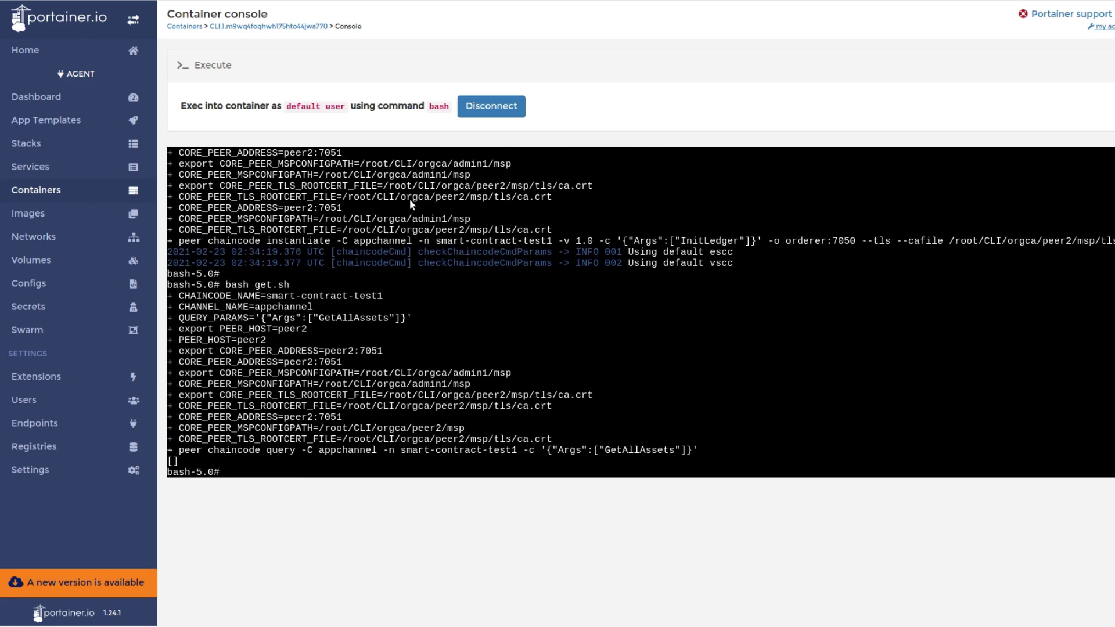
key("Return")
key("Return")
type("bash put.sh")
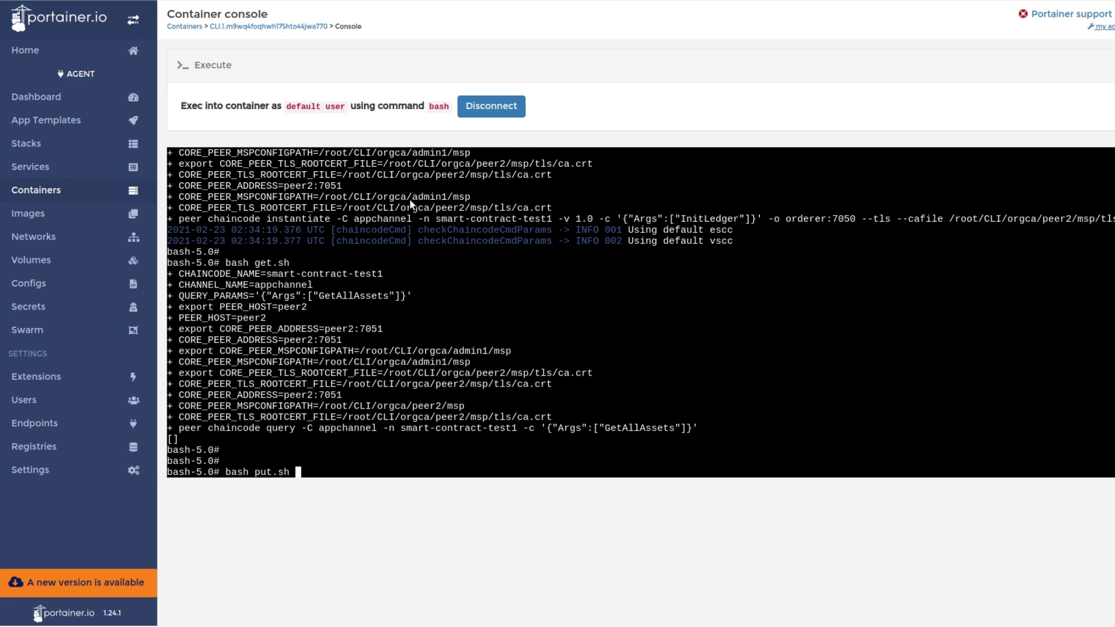
key("Return")
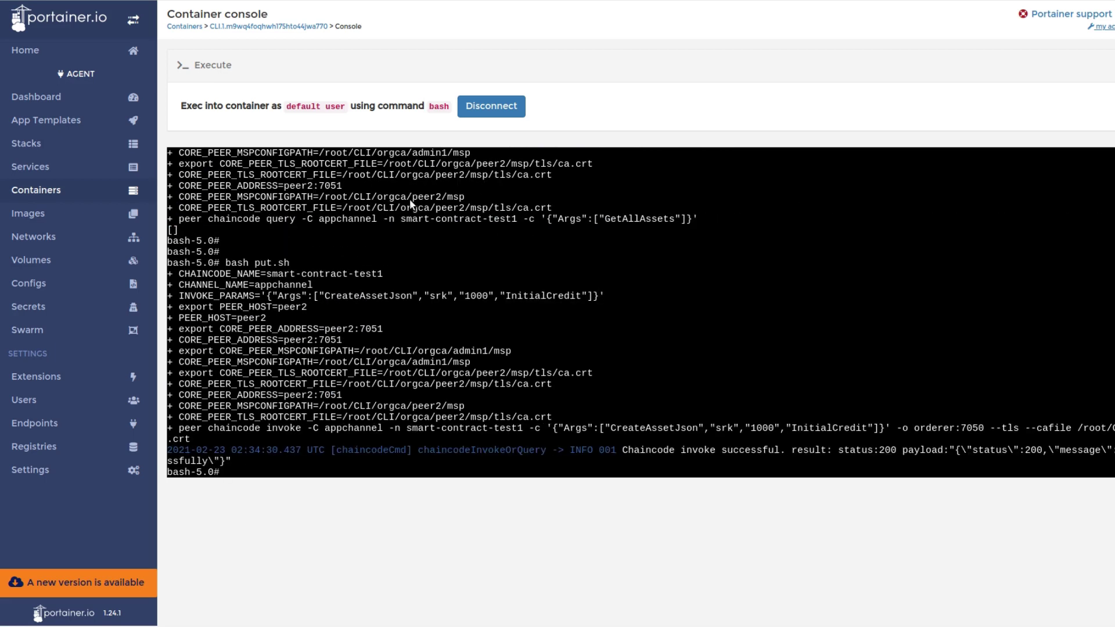
Re-run get.sh to confirm the srk record of 1000, then view Explorer's new block notifications
key("Return")
key("Return")
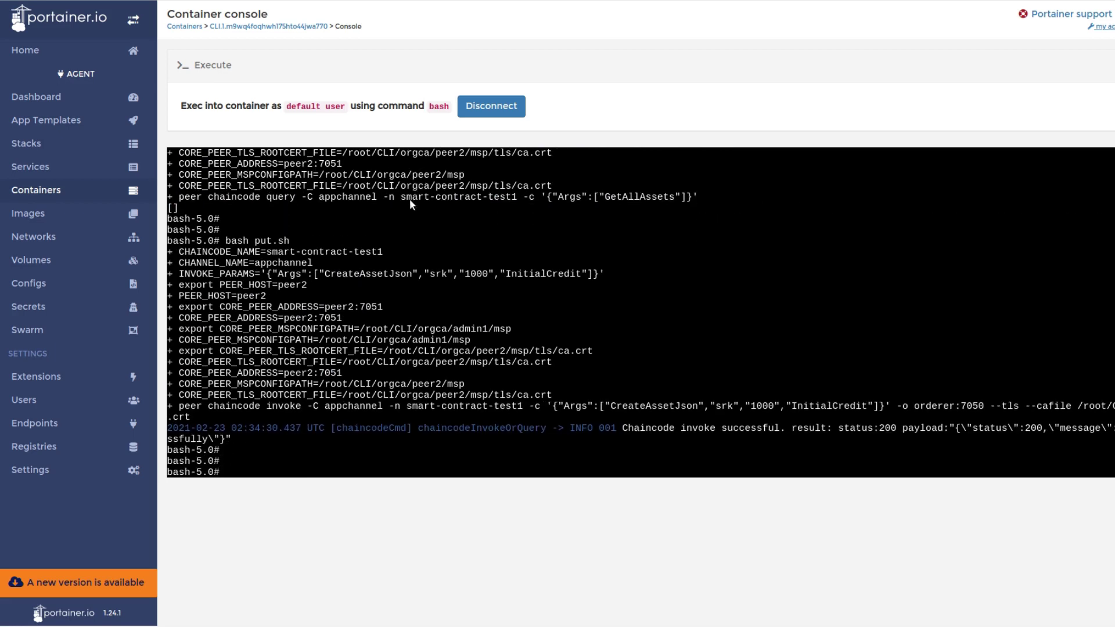
type("bash get.sh")
key("Return")
key("Return")
key("Return")
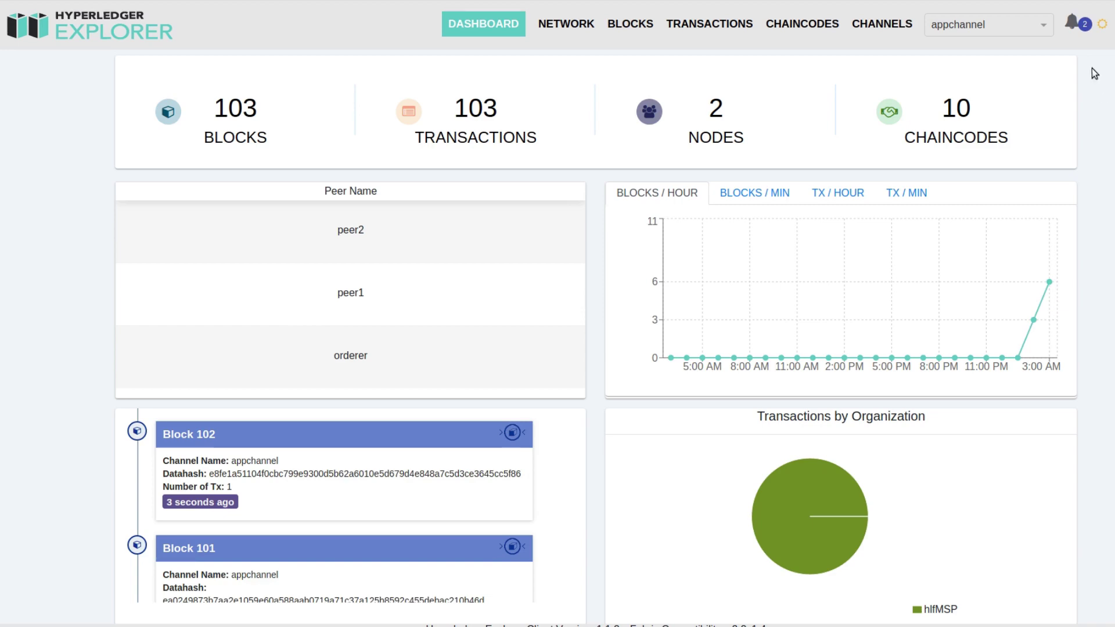
left_click(1073, 22)
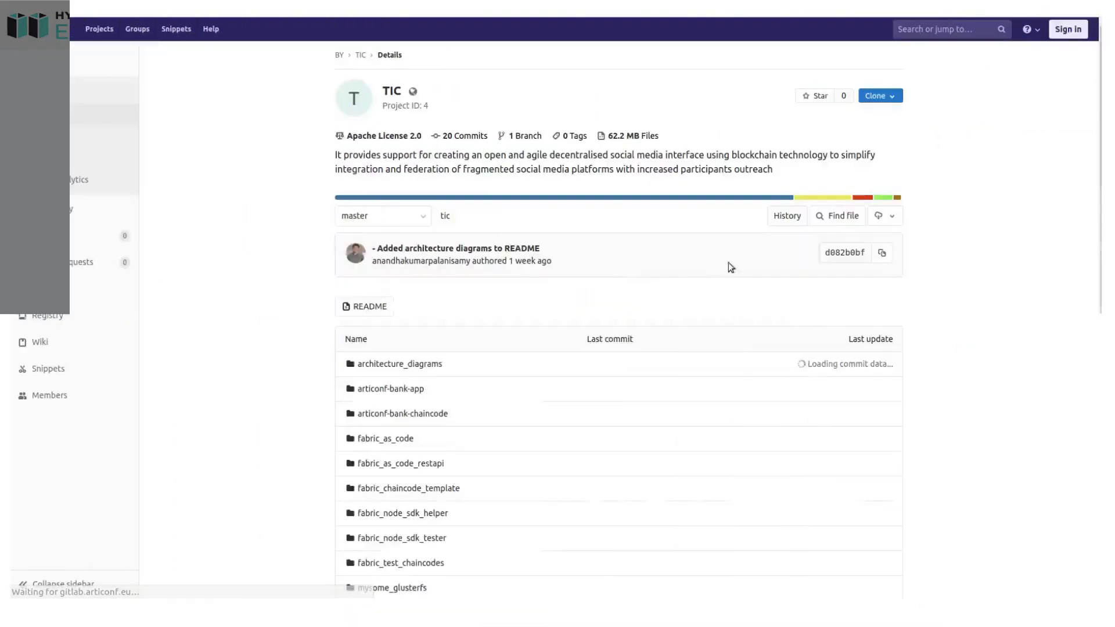
Scroll through the TIC project's Trust and Integration Controller README and back up to the file list
scroll(977, 211, "down", 5)
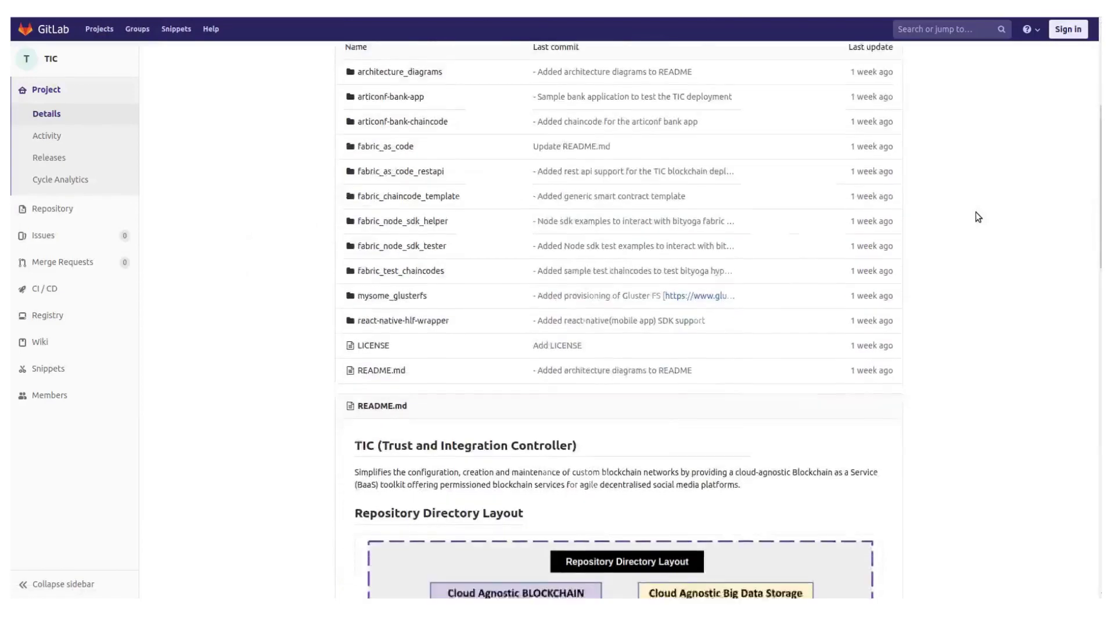
scroll(976, 212, "down", 13)
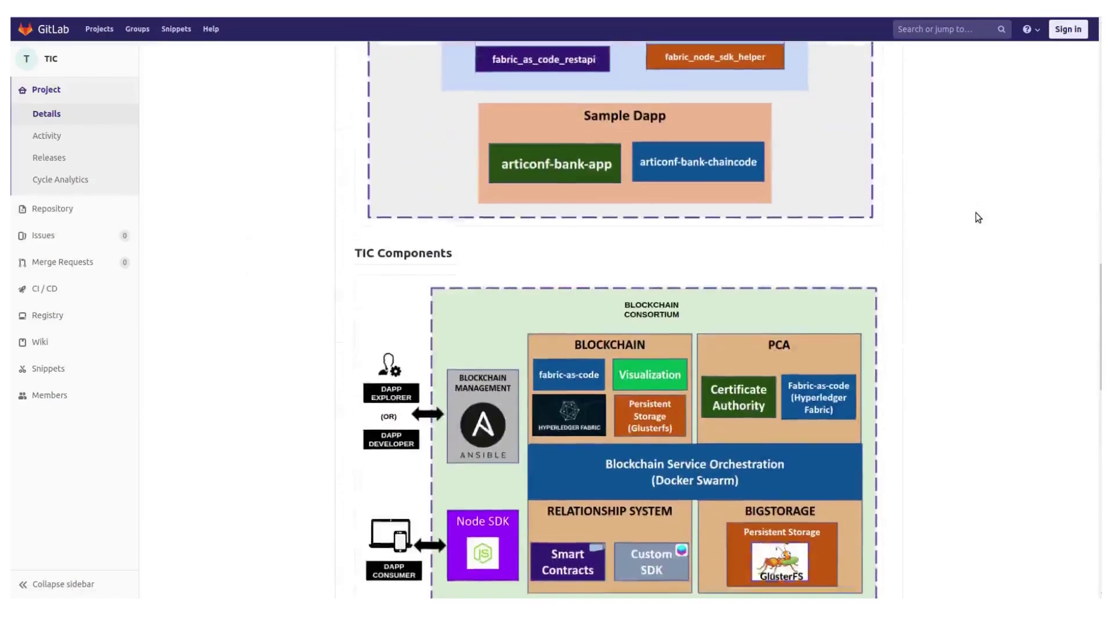
scroll(976, 213, "down", 20)
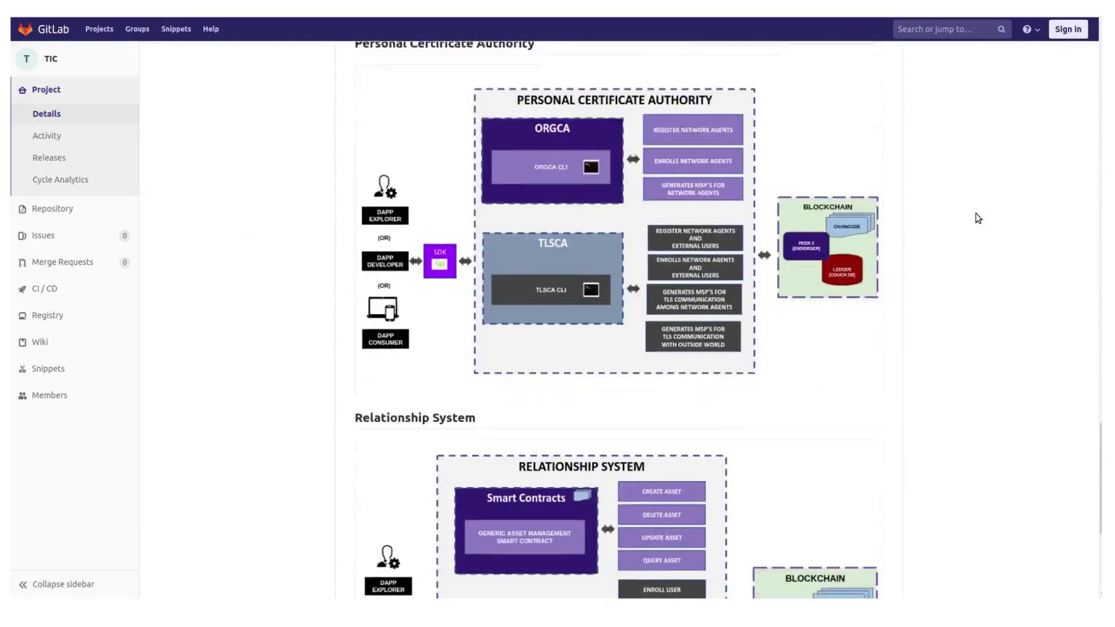
scroll(976, 215, "down", 5)
scroll(976, 215, "up", 8)
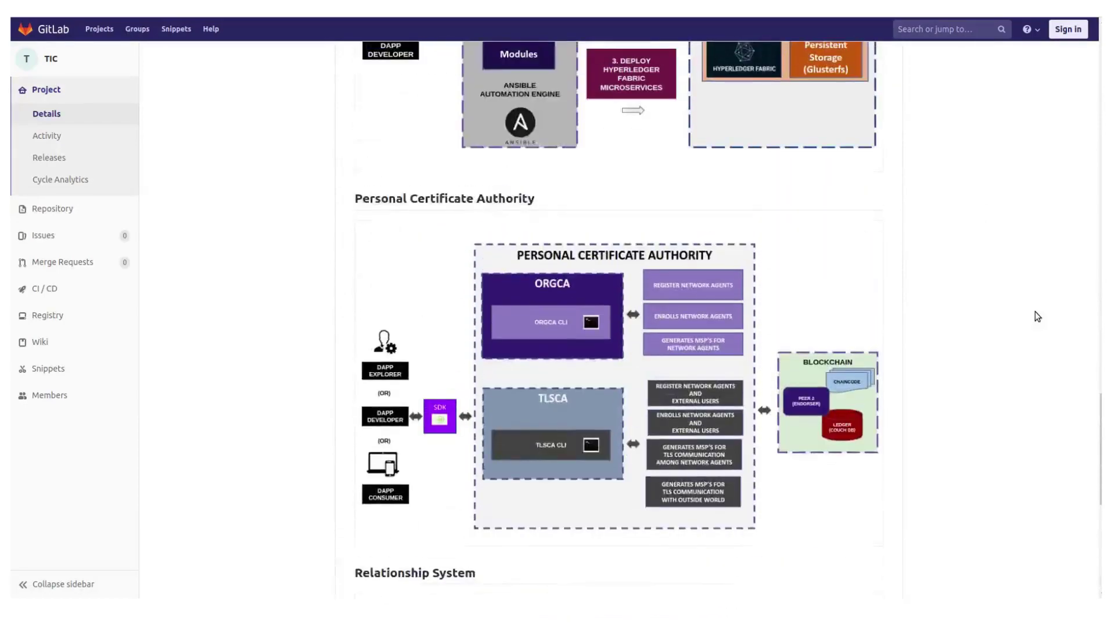
scroll(1035, 311, "up", 20)
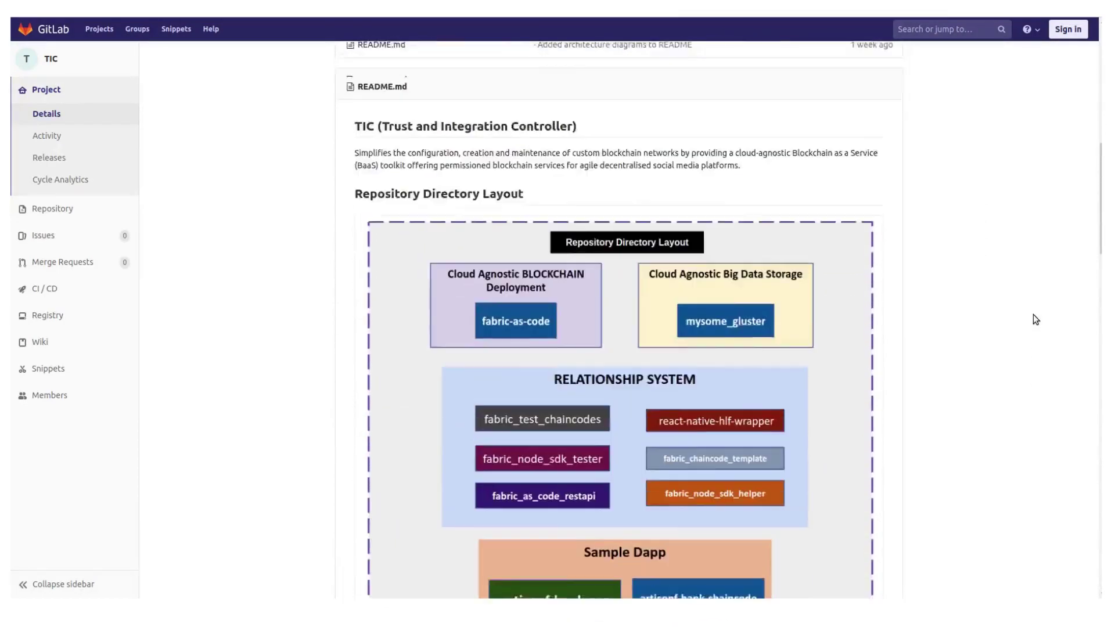
scroll(1034, 315, "up", 8)
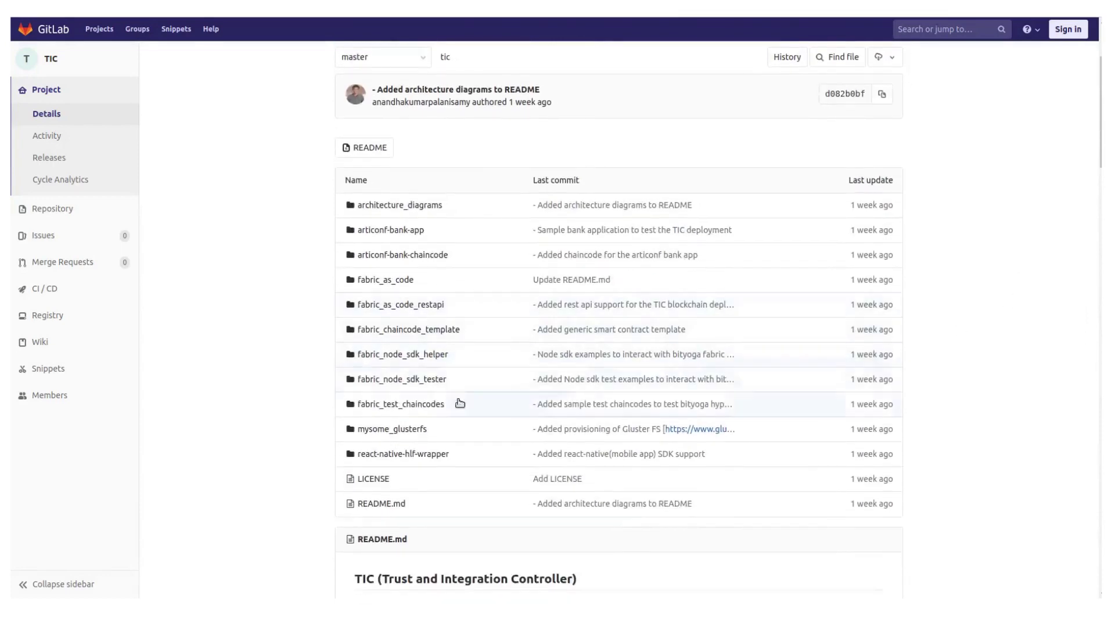
left_click(427, 330)
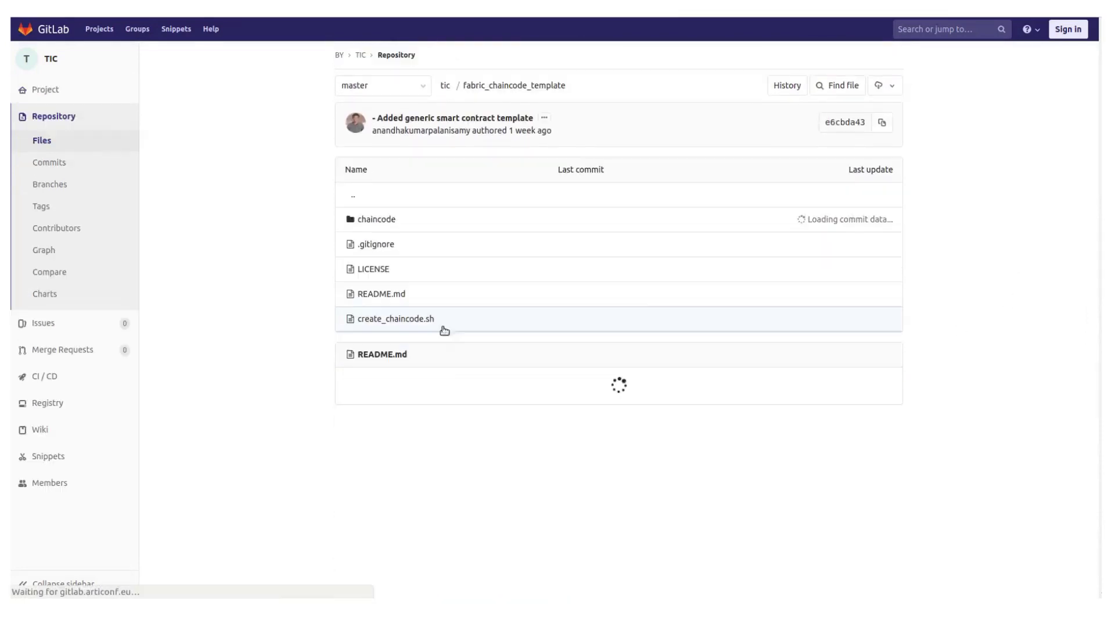
scroll(436, 316, "down", 4)
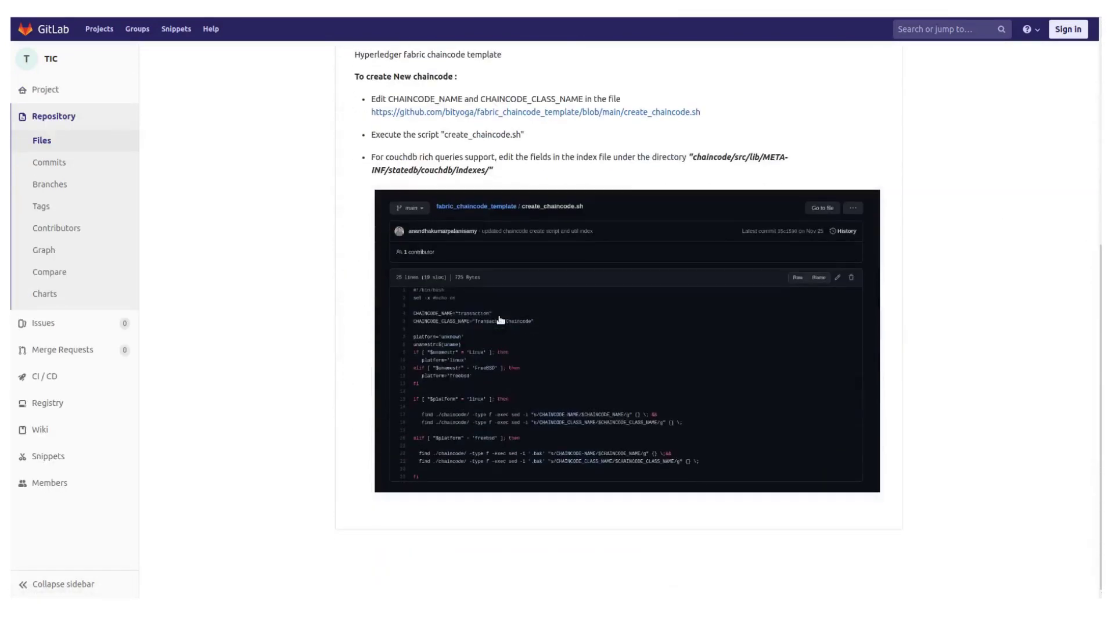